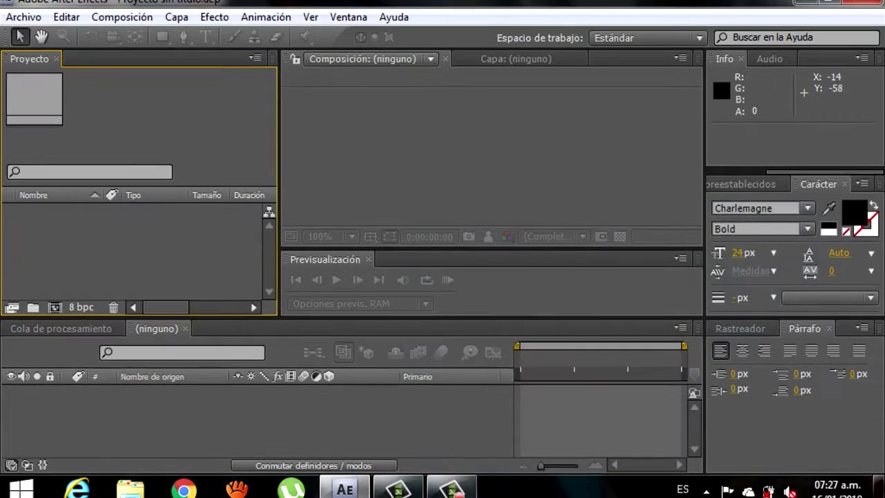
Open the empty Project panel's context menu for creating new items
{"action": "right_click", "coordinate": [119, 236]}
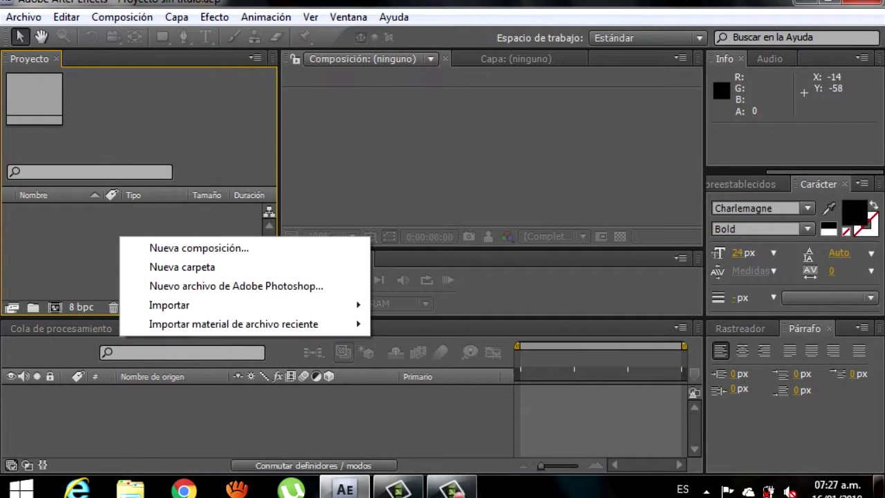
Start a new composition named ESPECTRO and look through the Ajuste predeterminado presets
{"action": "left_click", "coordinate": [199, 248]}
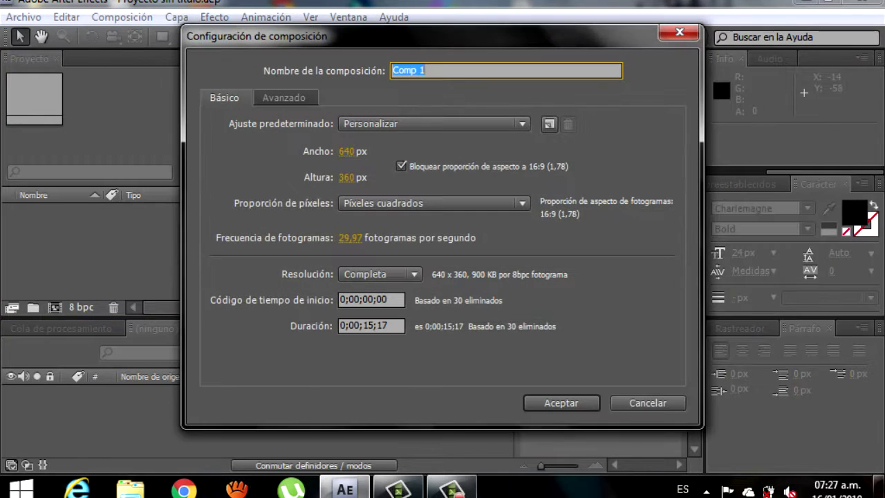
{"action": "type", "text": "ESPEC"}
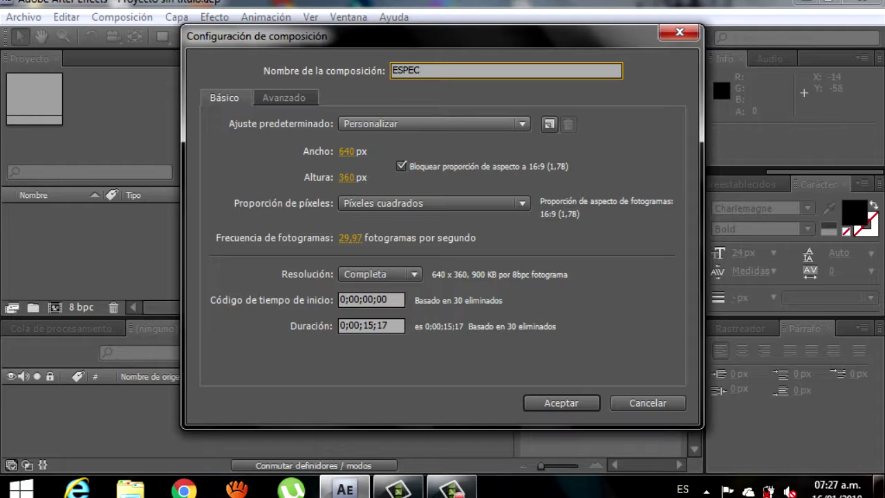
{"action": "type", "text": "R"}
{"action": "key", "text": "BackSpace"}
{"action": "type", "text": "TRO"}
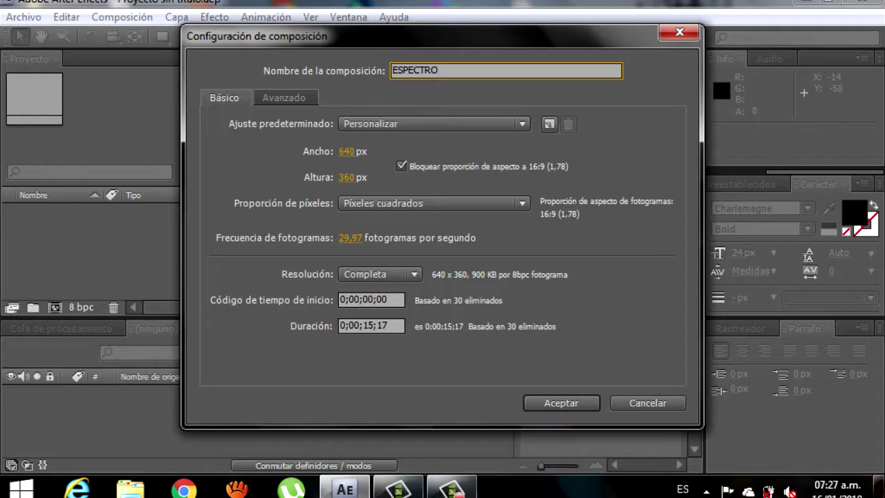
{"action": "left_click", "coordinate": [432, 124]}
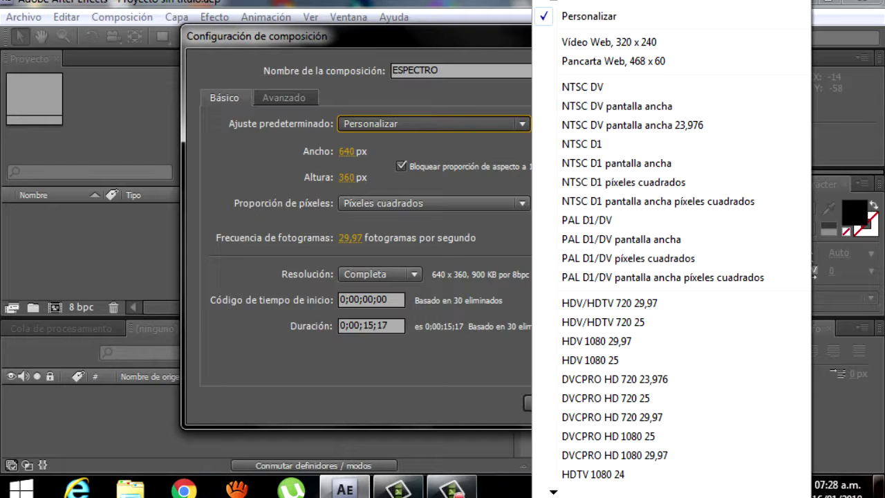
{"action": "key", "text": "Escape"}
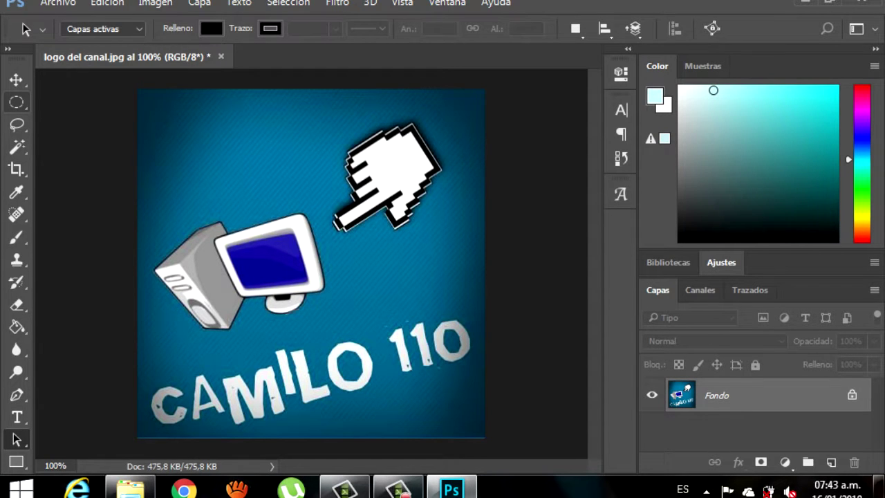
Draw an elliptical marquee circle around the logo's computer and hand artwork
{"action": "key", "text": "m"}
{"action": "left_click_drag", "start_coordinate": [153, 141], "coordinate": [443, 415]}
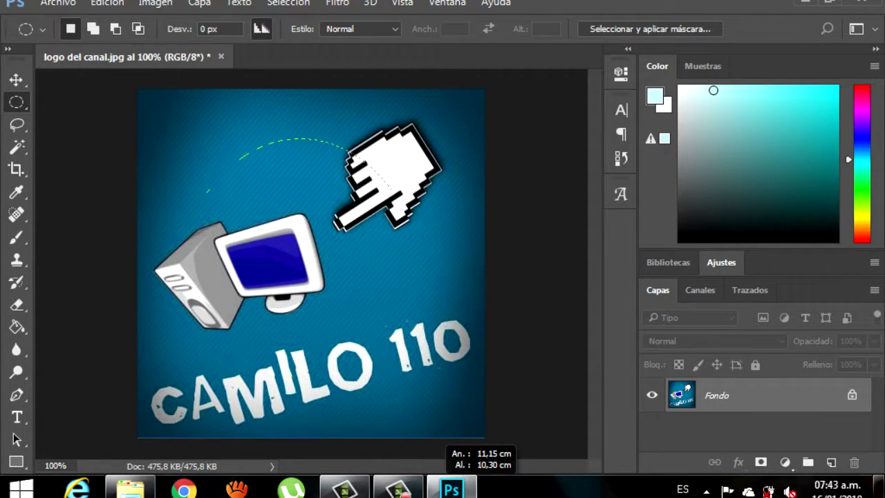
{"action": "left_click_drag", "start_coordinate": [443, 449], "coordinate": [444, 369]}
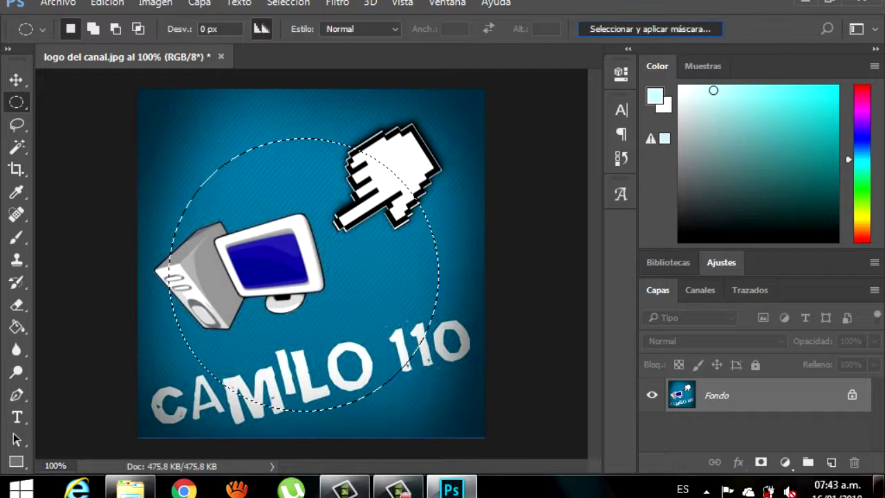
Refine the circle with Select and Mask output to a new layer, then reach File > Export
{"action": "left_click", "coordinate": [649, 29]}
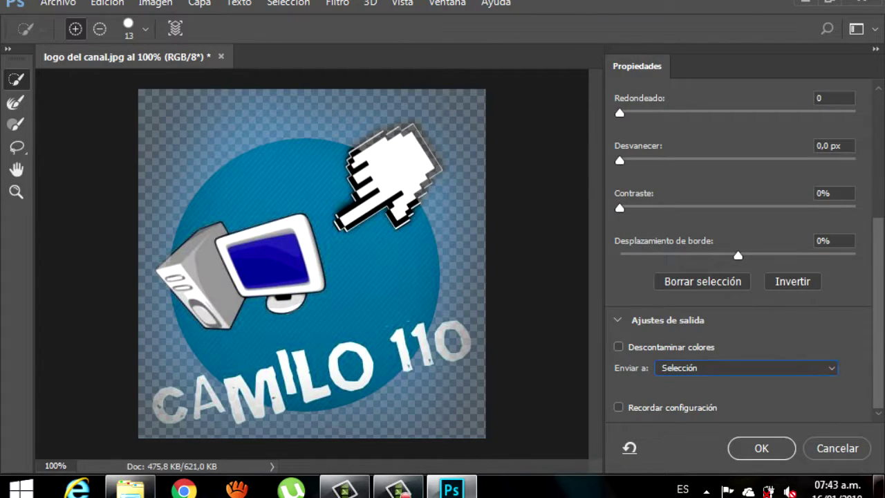
{"action": "left_click", "coordinate": [746, 368]}
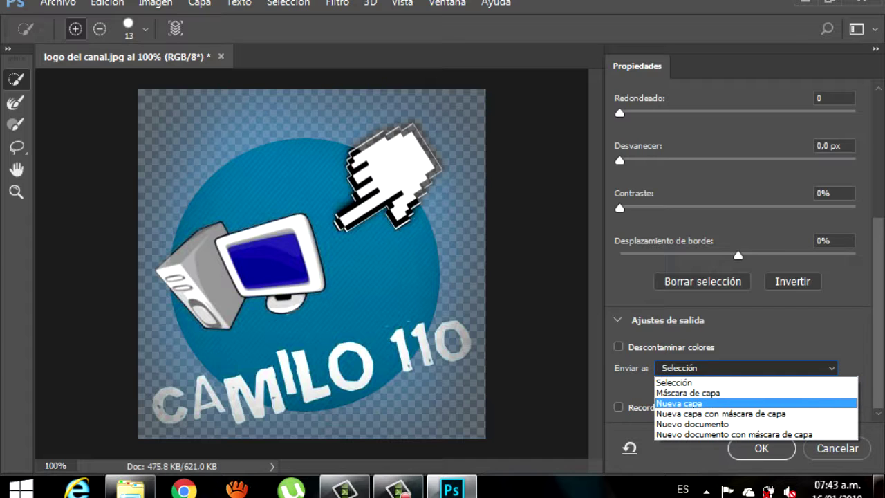
{"action": "left_click", "coordinate": [680, 403]}
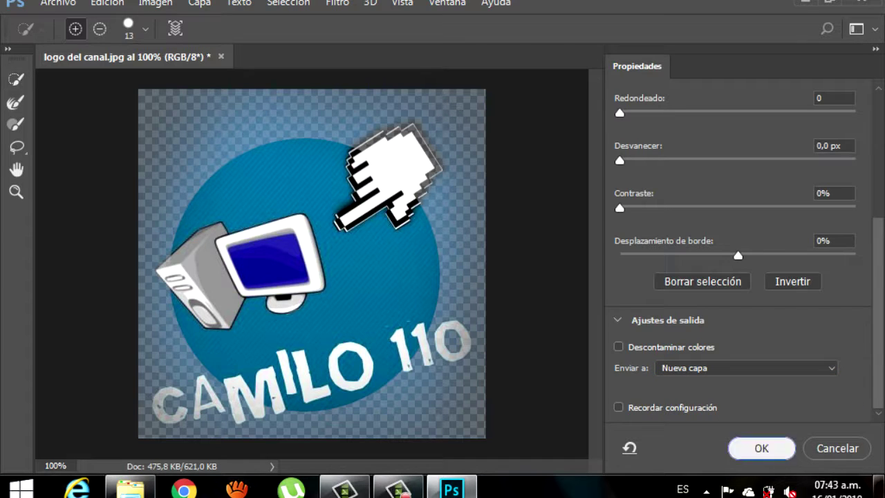
{"action": "key", "text": "Return"}
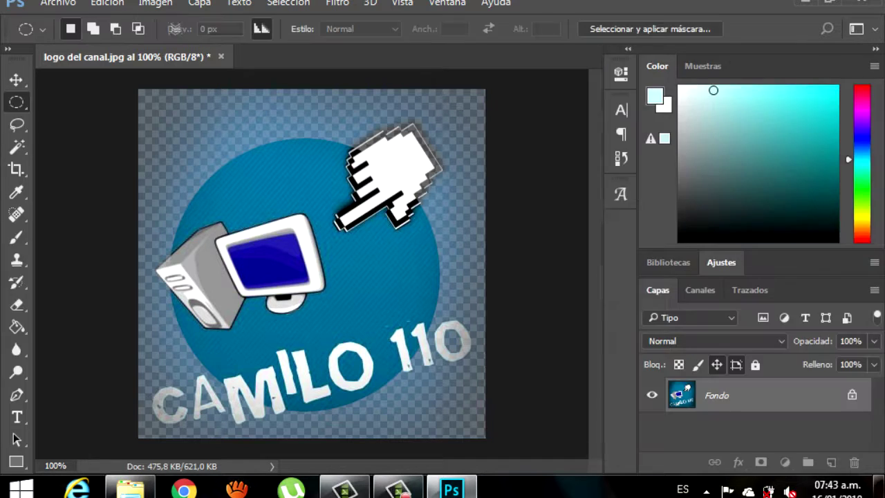
{"action": "left_click", "coordinate": [59, 3]}
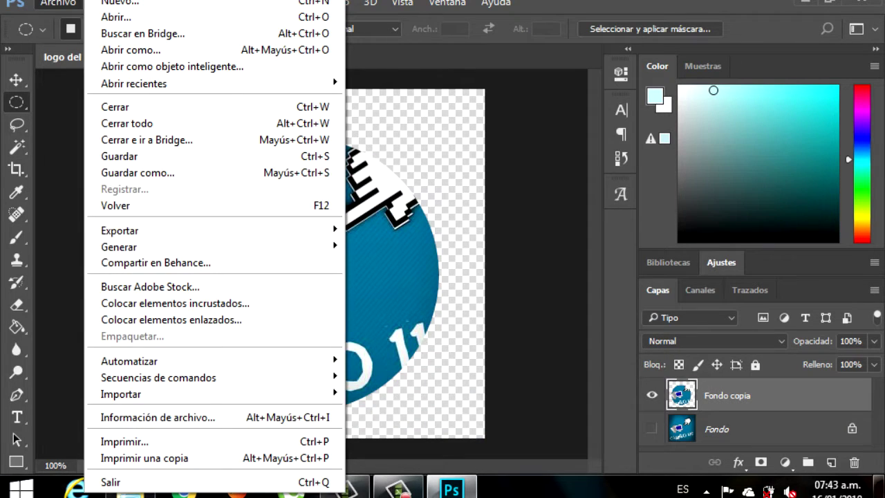
{"action": "left_click", "coordinate": [59, 4]}
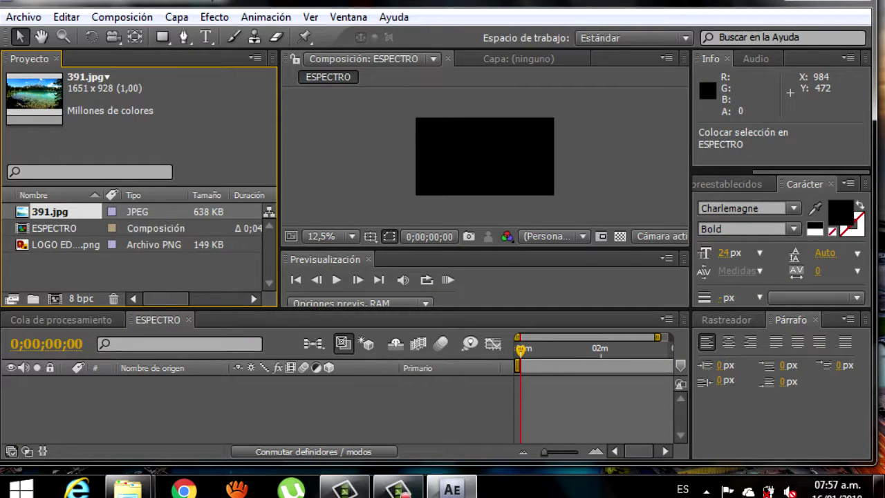
Add 391.jpg to ESPECTRO, centre LOGO EDITADO.png above it, and zoom the viewer to 25%
{"action": "key", "text": "ctrl+slash"}
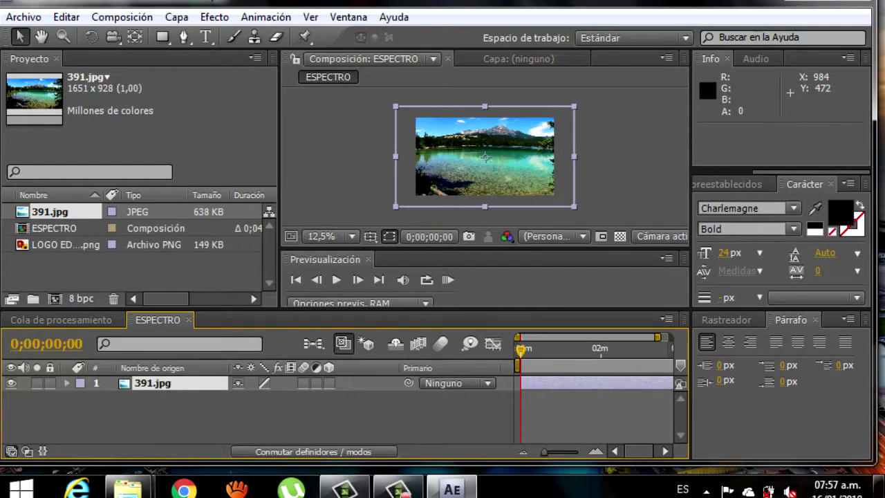
{"action": "left_click_drag", "start_coordinate": [62, 244], "coordinate": [328, 407]}
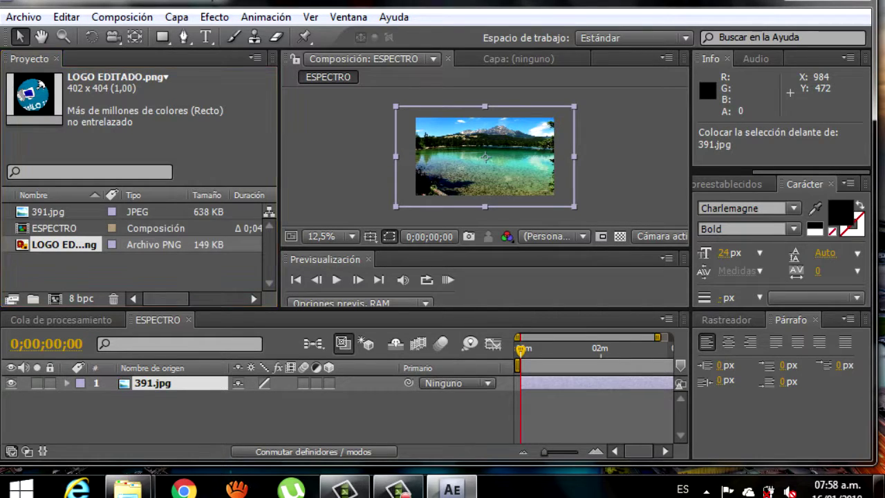
{"action": "left_click_drag", "start_coordinate": [486, 157], "coordinate": [484, 157]}
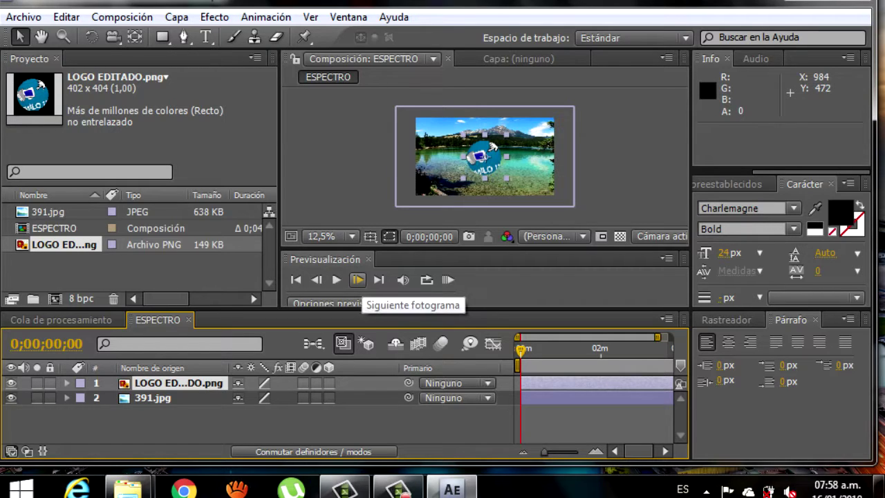
{"action": "key", "text": "period"}
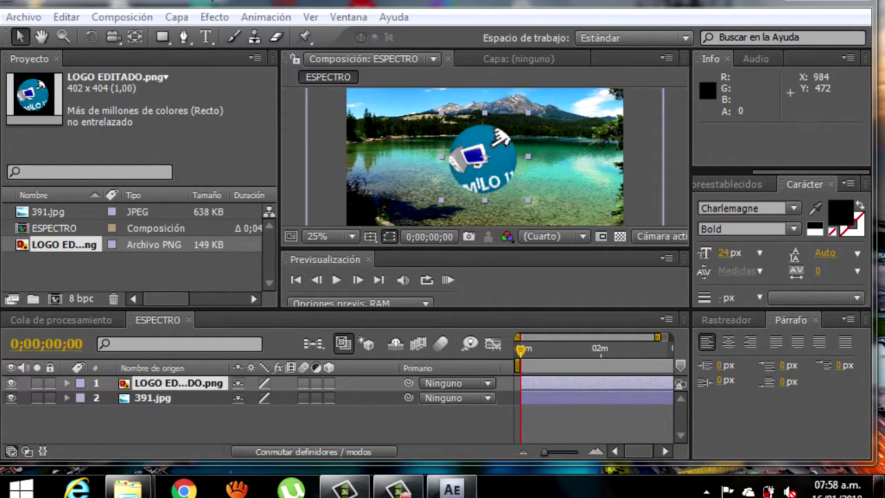
{"action": "left_click", "coordinate": [276, 421]}
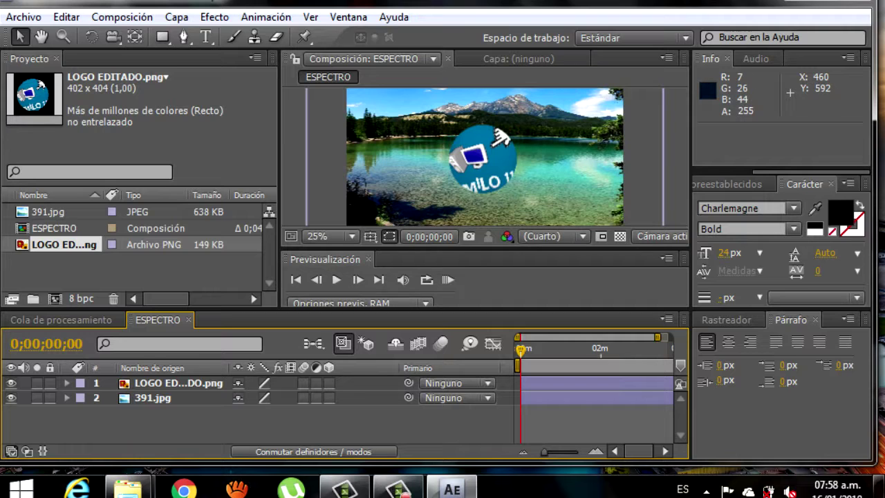
{"action": "right_click", "coordinate": [153, 414]}
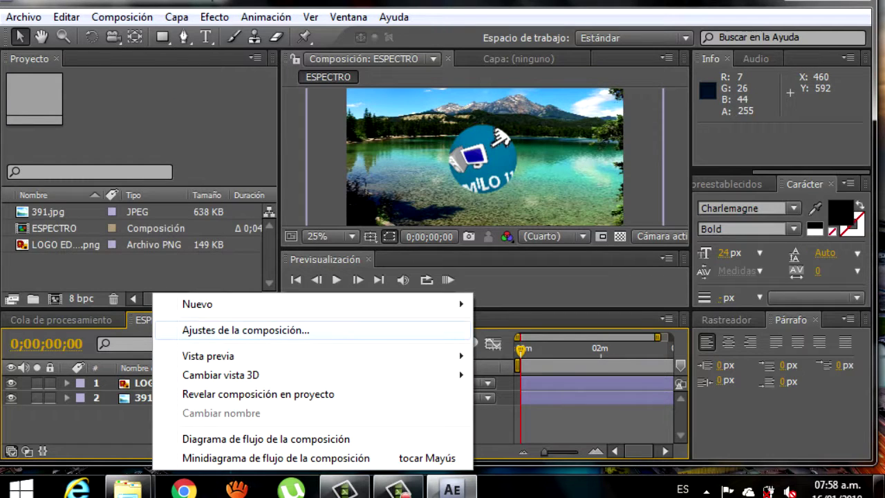
Create a white (ffffff) comp-size solid named SONIDO
{"action": "mouse_move", "coordinate": [415, 304]}
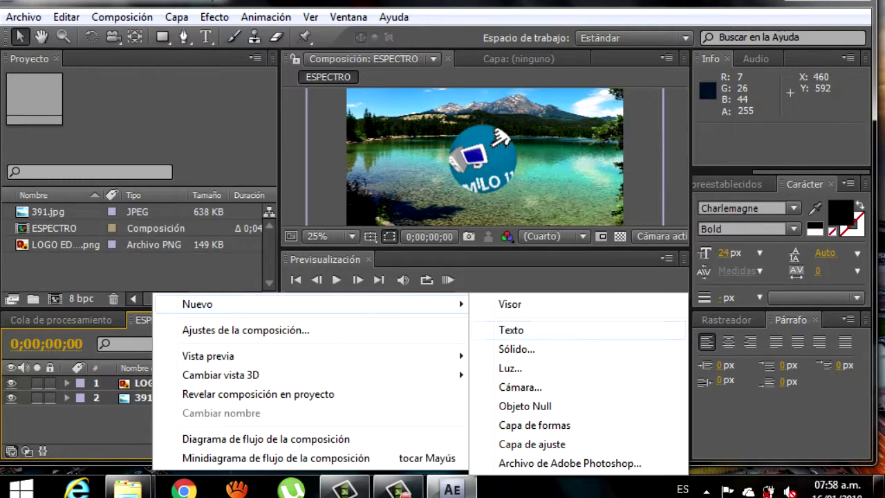
{"action": "left_click", "coordinate": [517, 349]}
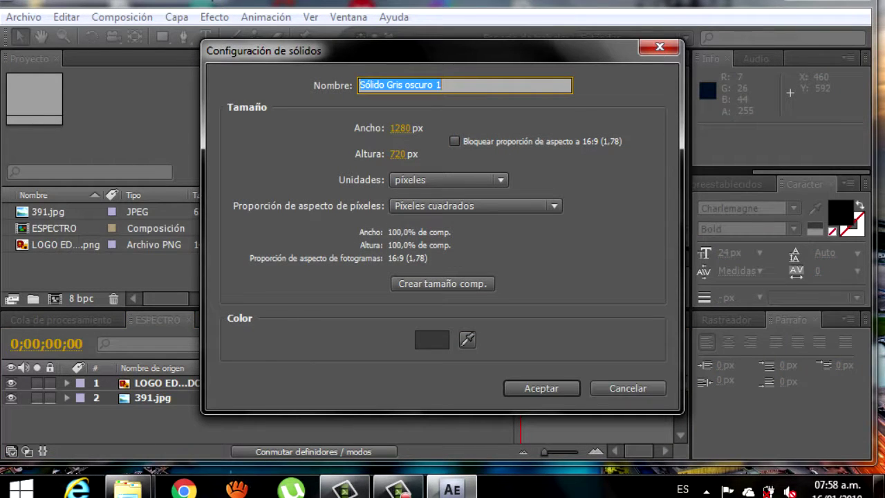
{"action": "left_click", "coordinate": [431, 339]}
{"action": "type", "text": "ffffff"}
{"action": "left_click", "coordinate": [535, 224]}
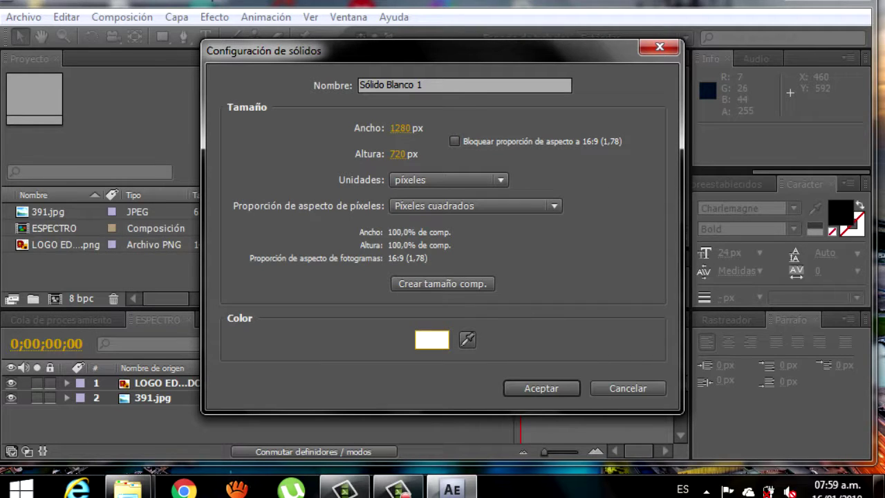
{"action": "left_click", "coordinate": [465, 85]}
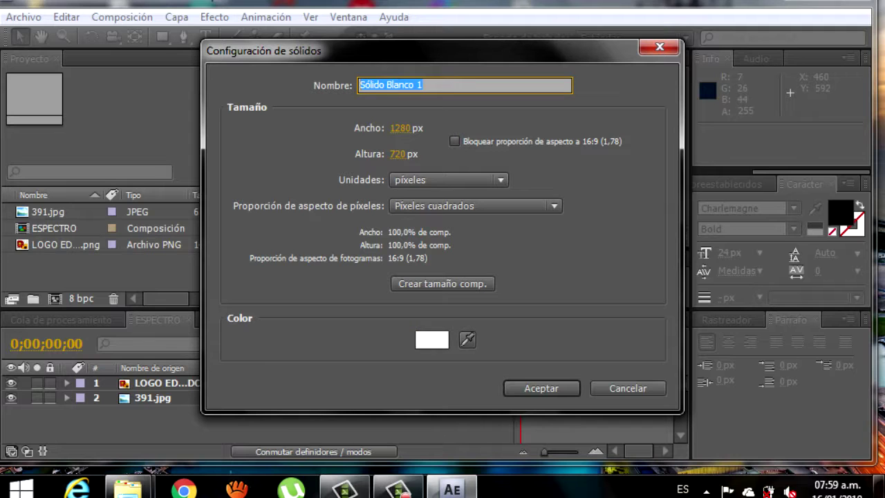
{"action": "type", "text": "SONIDO"}
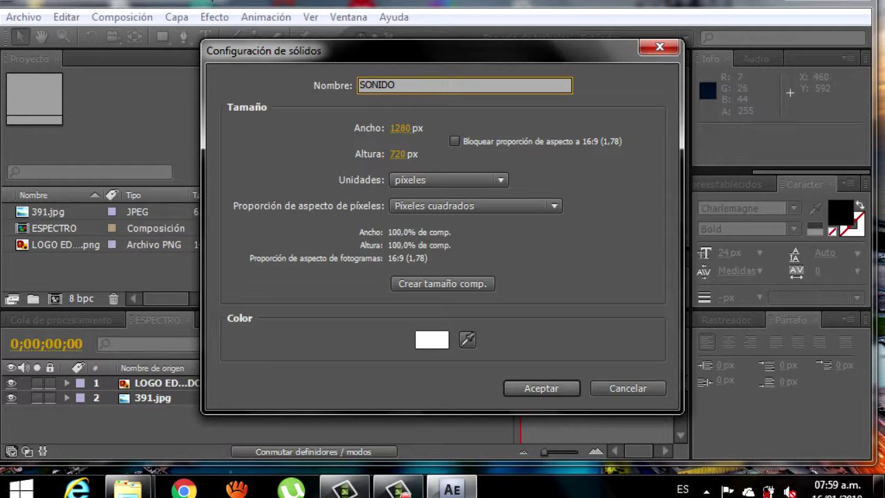
{"action": "key", "text": "Return"}
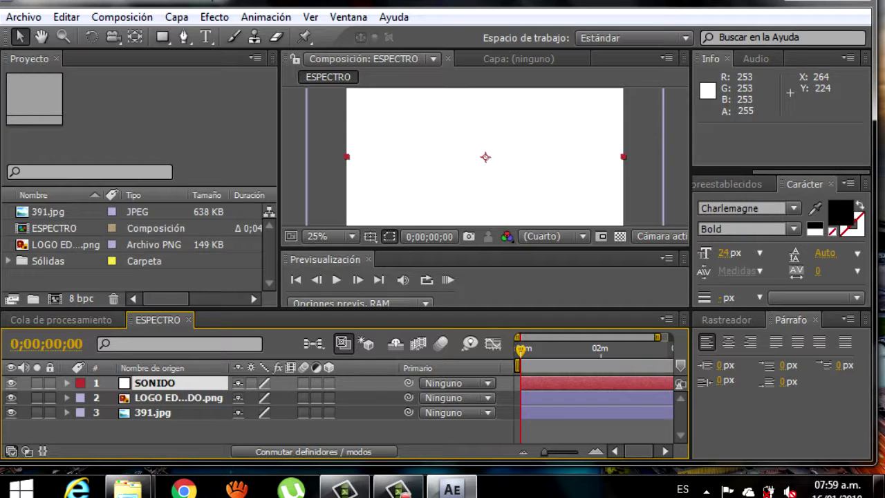
{"action": "right_click", "coordinate": [173, 382]}
Apply Generar > Espectro de audio to SONIDO and review its Capa de audio and preset options
{"action": "mouse_move", "coordinate": [304, 238]}
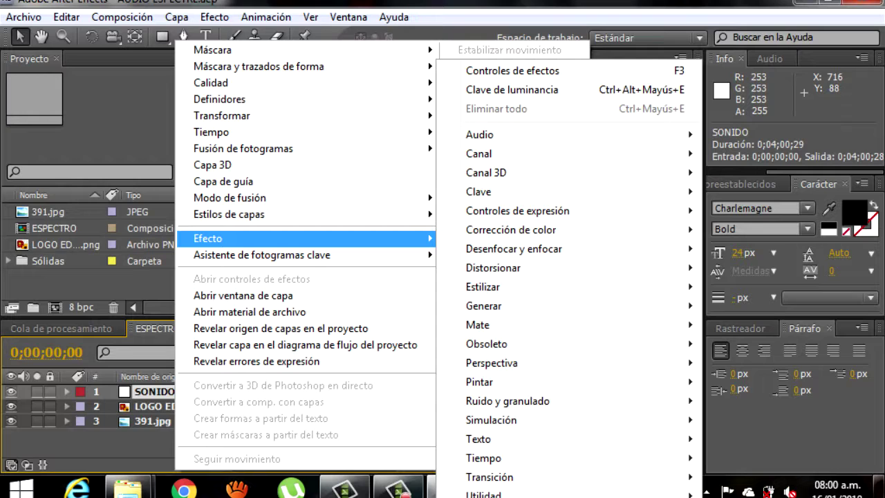
{"action": "mouse_move", "coordinate": [510, 230]}
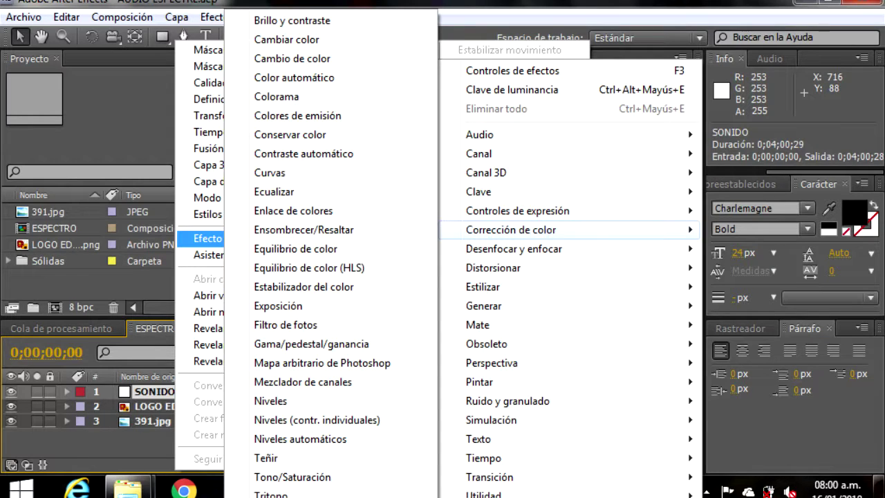
{"action": "mouse_move", "coordinate": [498, 305]}
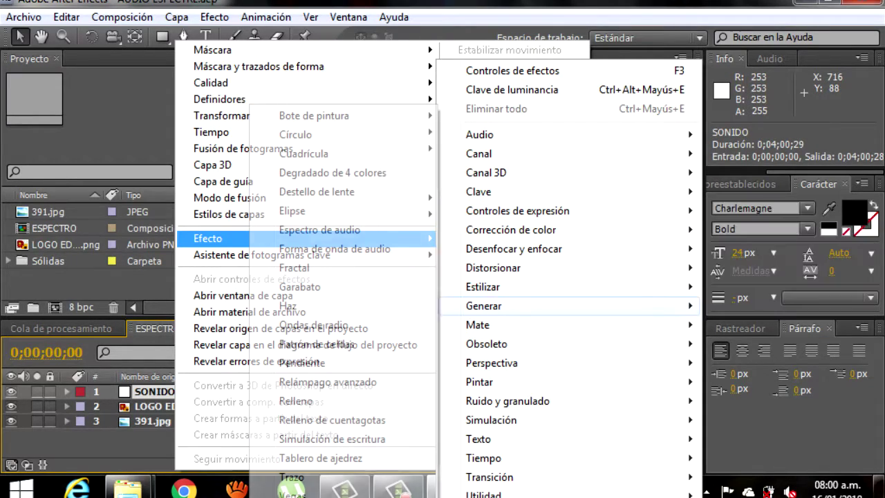
{"action": "left_click", "coordinate": [319, 230]}
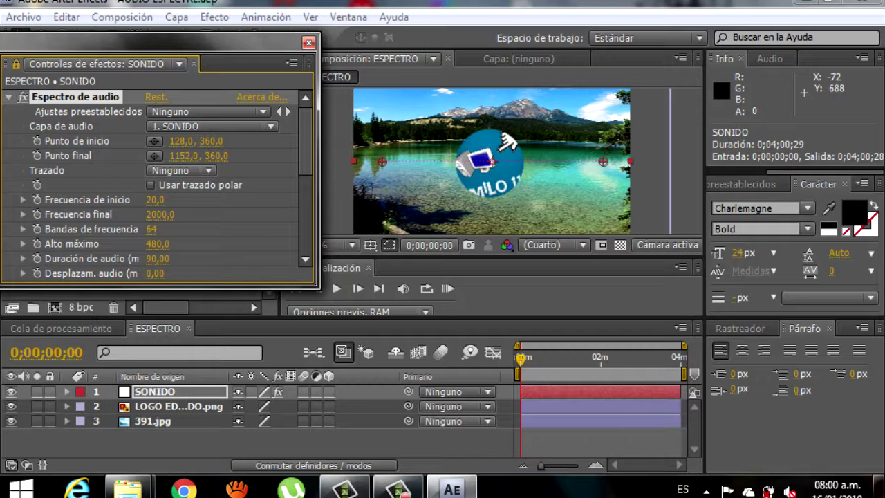
{"action": "left_click", "coordinate": [211, 126]}
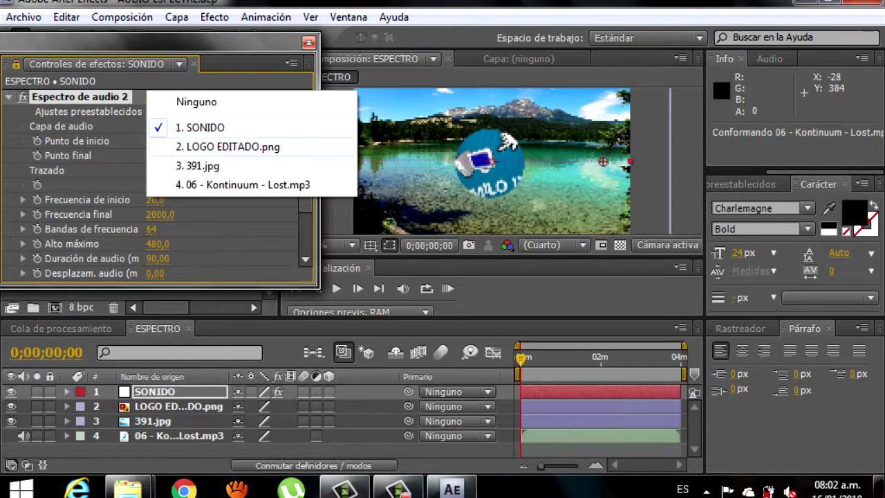
{"action": "key", "text": "Escape"}
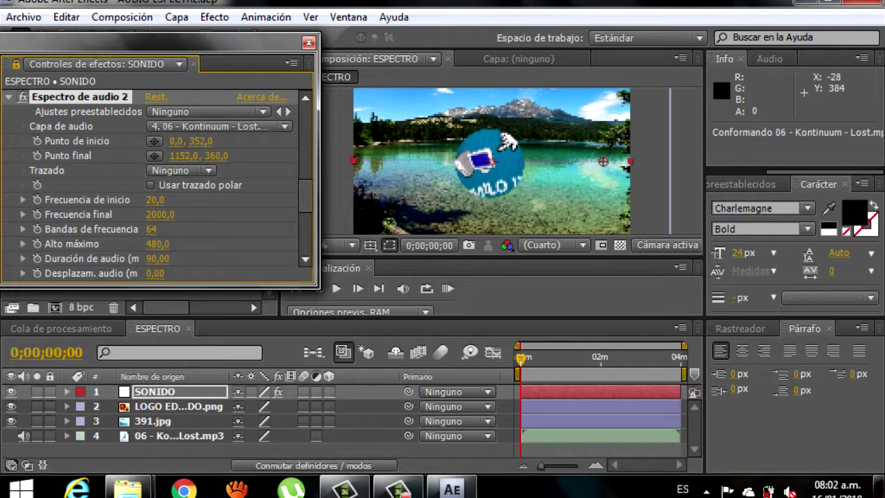
{"action": "left_click", "coordinate": [207, 112]}
{"action": "key", "text": "Escape"}
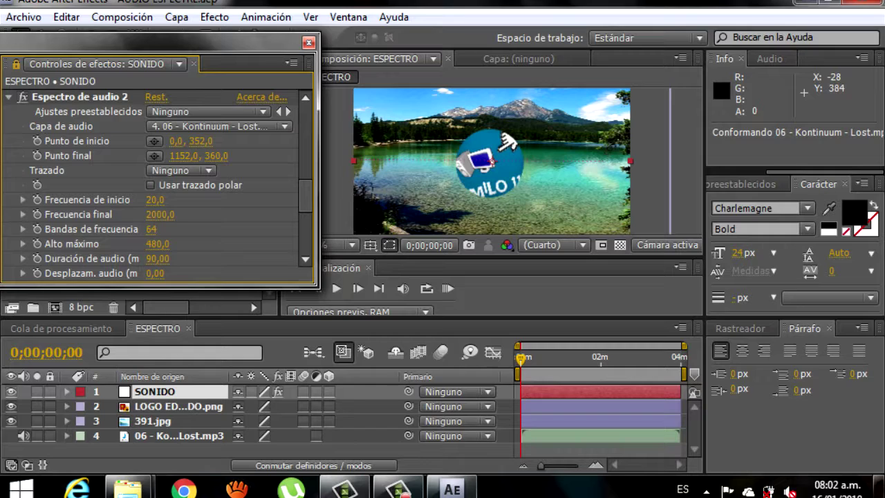
Set the spectrum's Frecuencia final to 300 and Bandas de frecuencia to 400
{"action": "scroll", "coordinate": [159, 179], "scroll_direction": "down", "scroll_amount": 3}
{"action": "left_click", "coordinate": [159, 138]}
{"action": "type", "text": "300"}
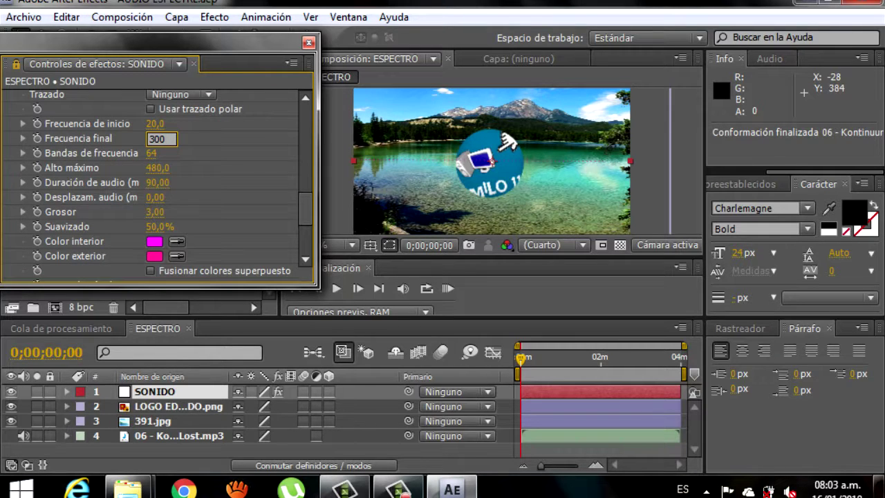
{"action": "key", "text": "Return"}
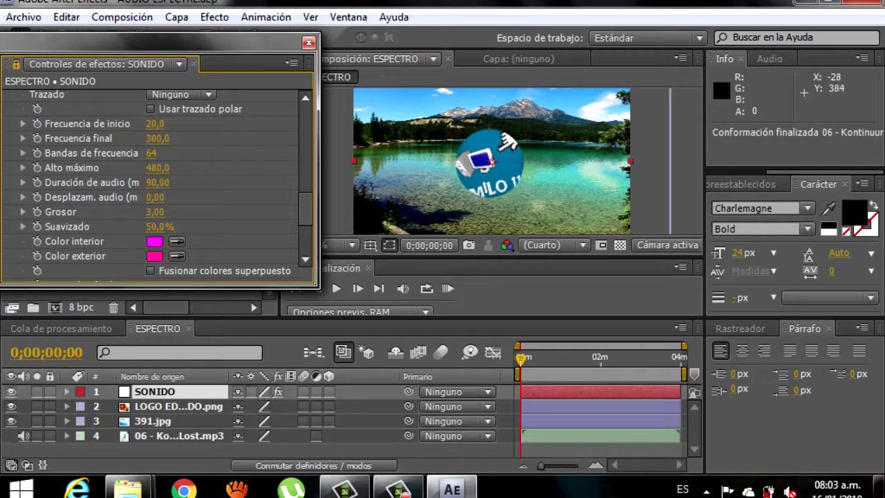
{"action": "left_click", "coordinate": [151, 153]}
{"action": "type", "text": "6400"}
{"action": "key", "text": "BackSpace"}
{"action": "key", "text": "BackSpace"}
{"action": "key", "text": "BackSpace"}
{"action": "key", "text": "BackSpace"}
{"action": "key", "text": "BackSpace"}
{"action": "type", "text": "4"}
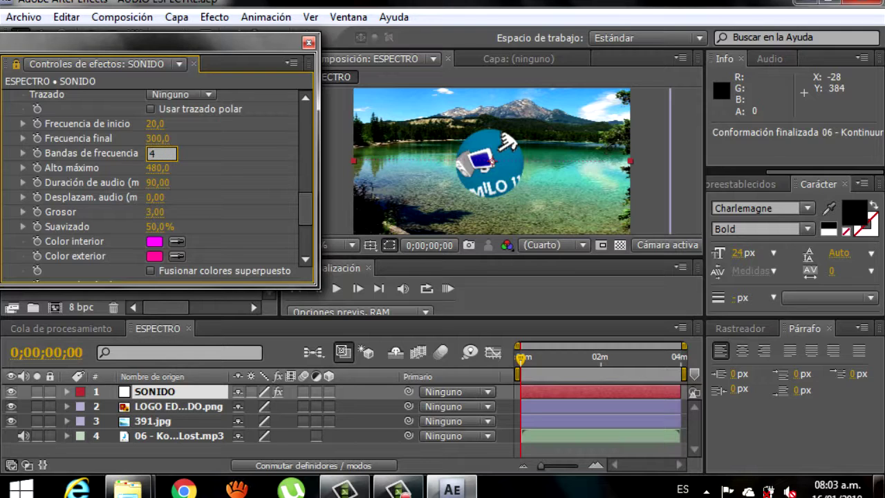
{"action": "type", "text": "00"}
{"action": "key", "text": "Return"}
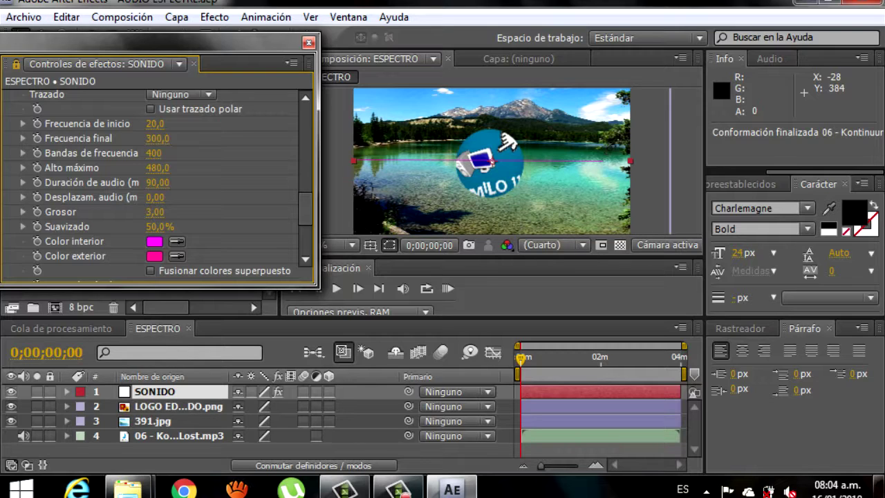
Set Alto máximo to 940 and sample the lake water for Color interior
{"action": "left_click", "coordinate": [157, 168]}
{"action": "type", "text": "49403"}
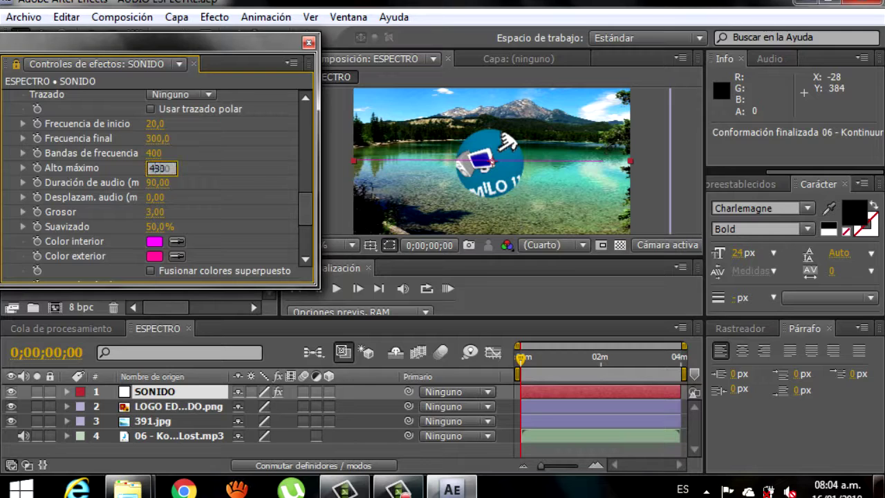
{"action": "key", "text": "BackSpace"}
{"action": "key", "text": "BackSpace"}
{"action": "key", "text": "BackSpace"}
{"action": "key", "text": "BackSpace"}
{"action": "key", "text": "BackSpace"}
{"action": "type", "text": "940"}
{"action": "key", "text": "Return"}
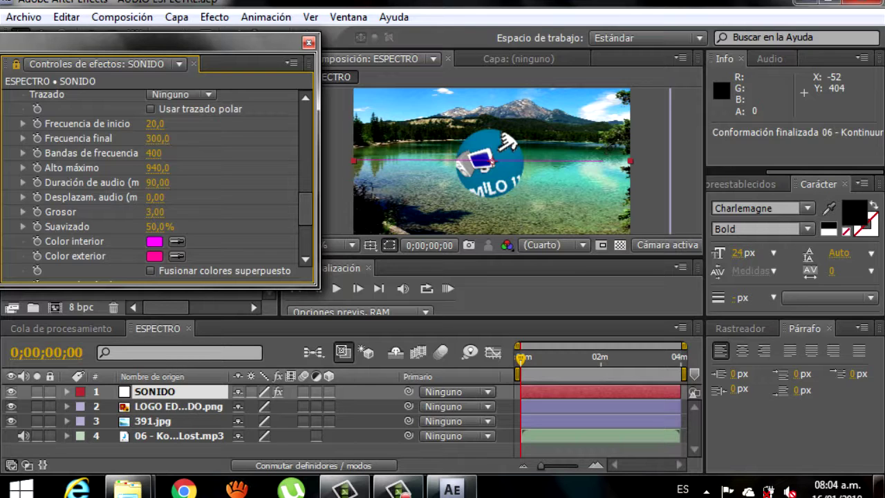
{"action": "left_click", "coordinate": [154, 242]}
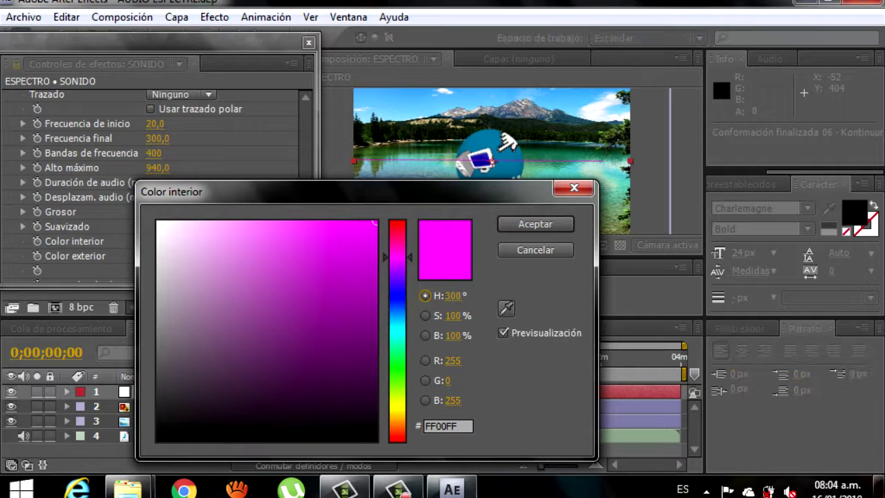
{"action": "left_click", "coordinate": [574, 187]}
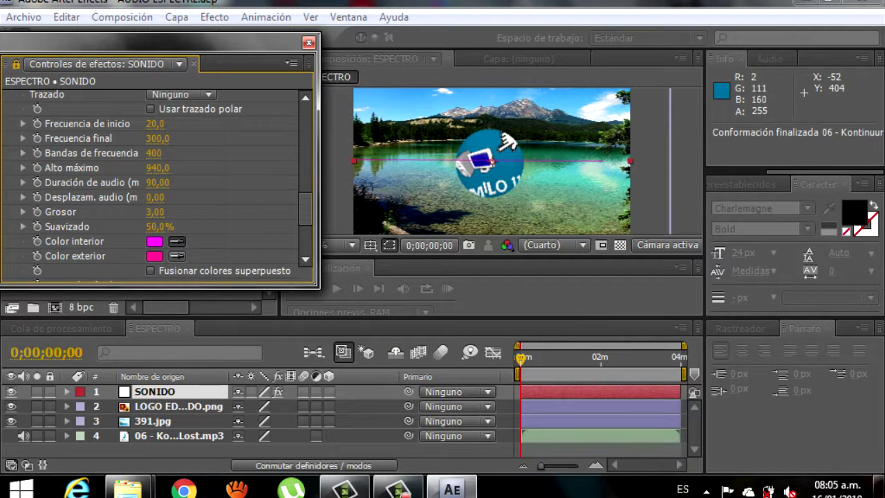
{"action": "left_click", "coordinate": [602, 162]}
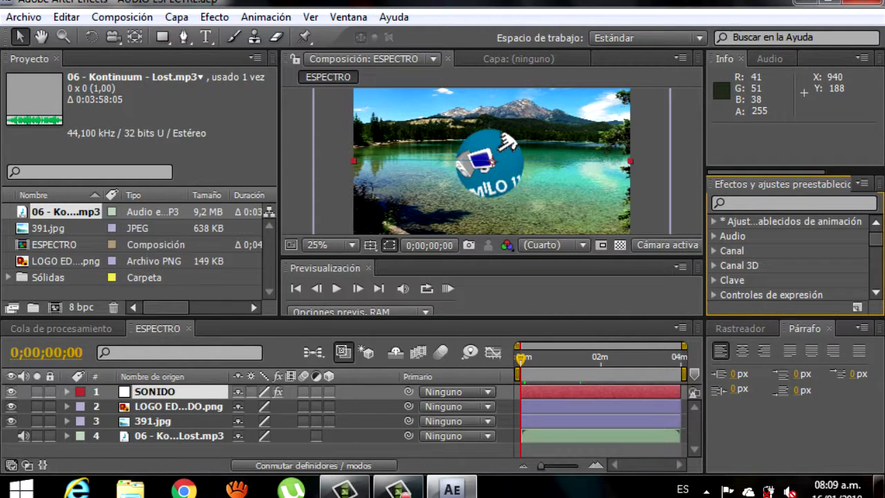
Search 'polar' and drag Coordenadas polares onto the SONIDO layer
{"action": "left_click", "coordinate": [788, 203]}
{"action": "type", "text": "pol"}
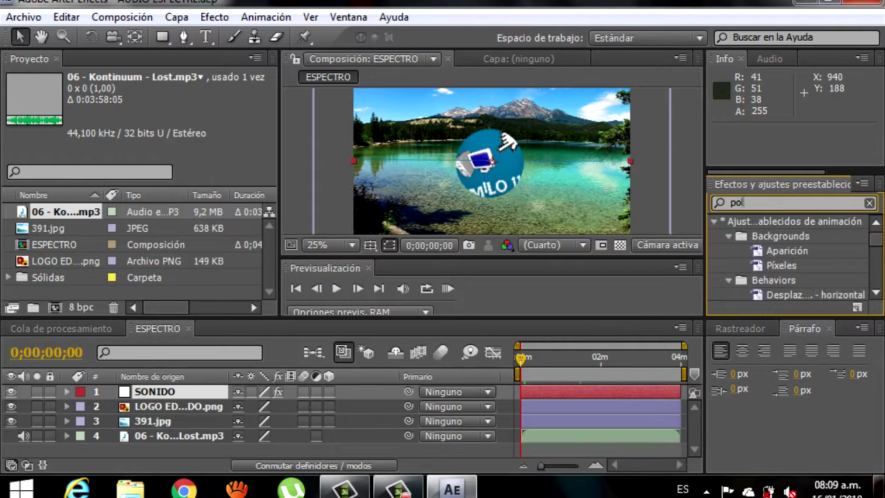
{"action": "type", "text": "ar"}
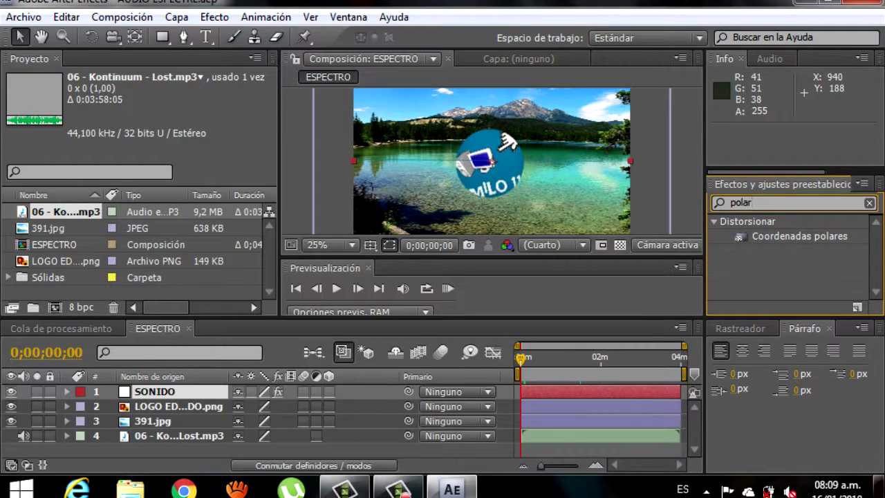
{"action": "left_click", "coordinate": [799, 235]}
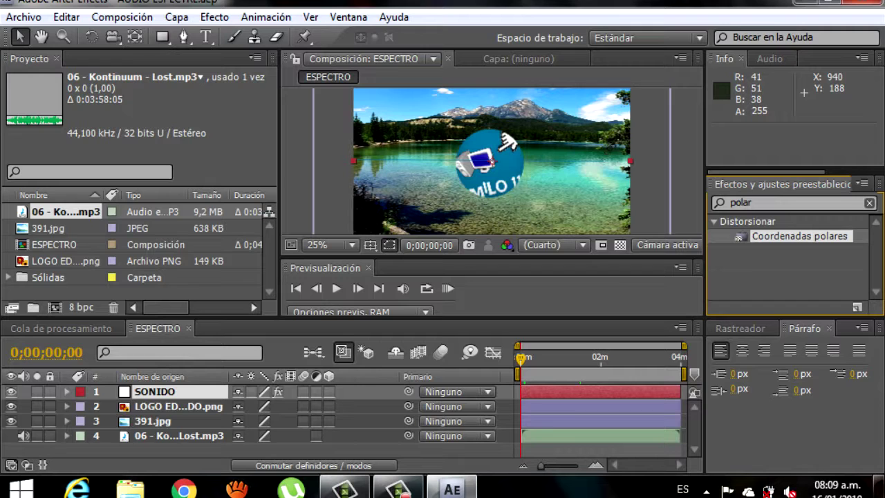
{"action": "left_click_drag", "start_coordinate": [799, 236], "coordinate": [155, 391]}
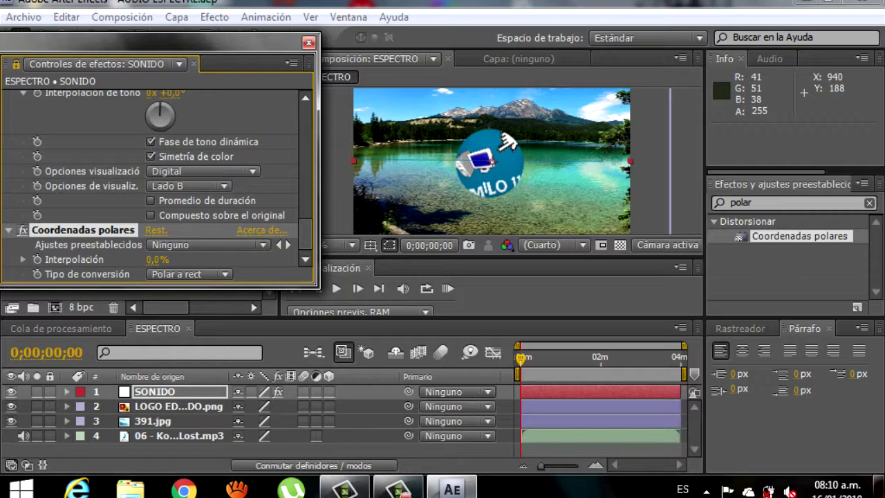
{"action": "key", "text": "F3"}
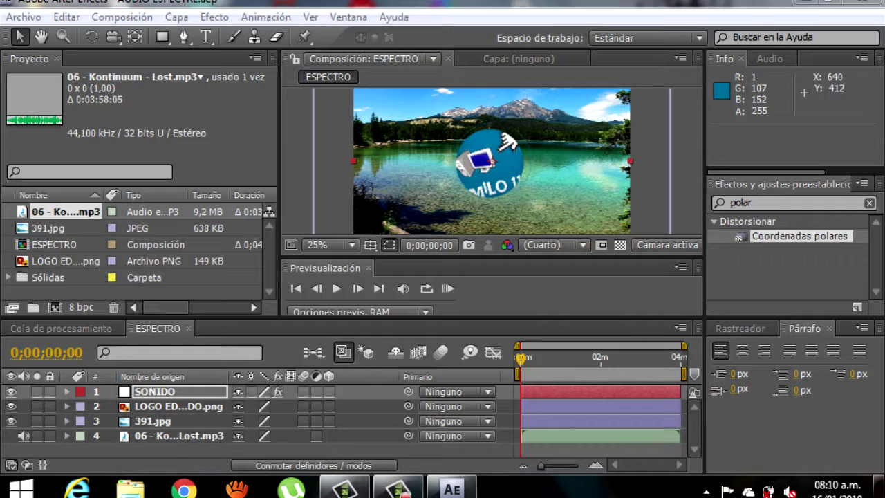
Jump to 47 seconds and preview the animation
{"action": "scroll", "coordinate": [488, 157], "scroll_direction": "up", "scroll_amount": 1}
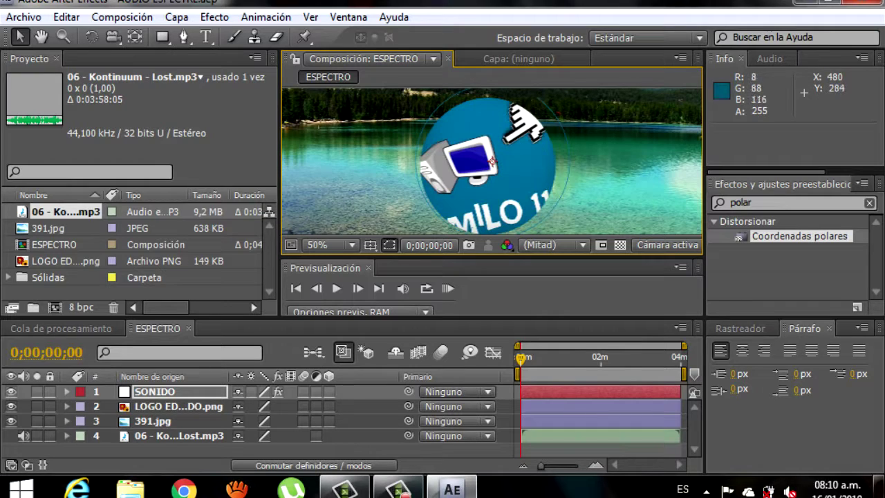
{"action": "left_click", "coordinate": [552, 357]}
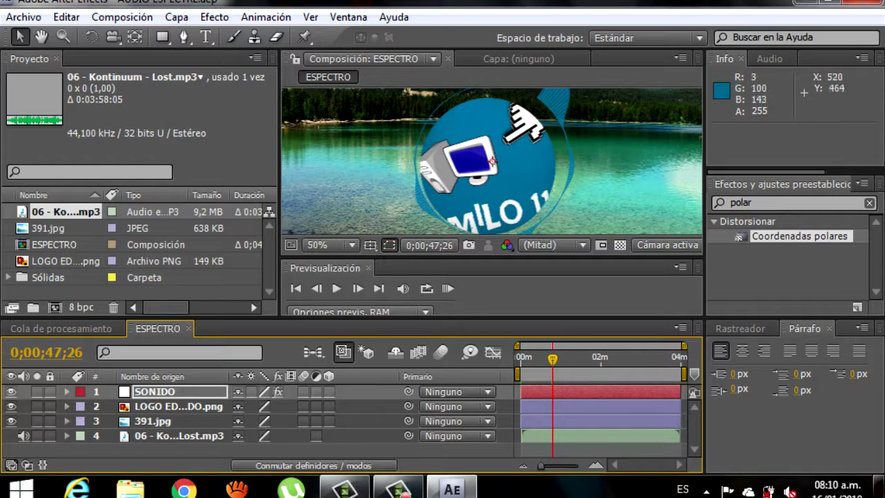
{"action": "key", "text": "KP_0"}
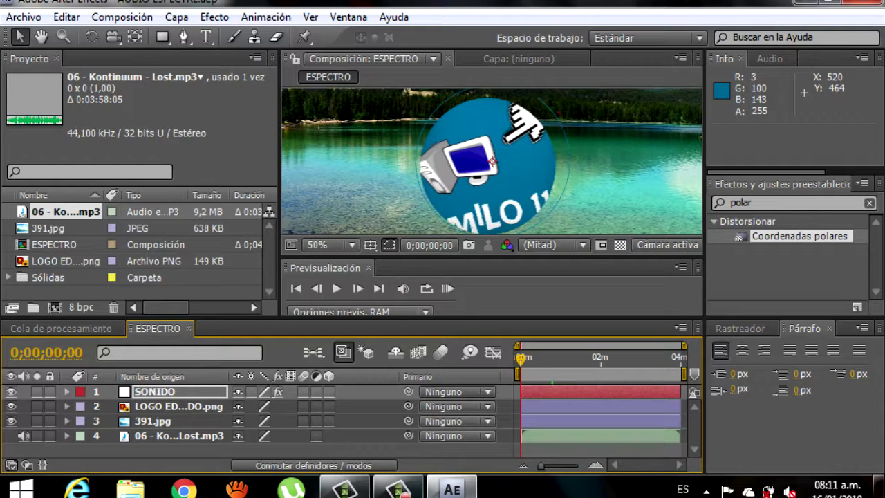
Nudge the LOGO EDITADO layer right and down to position 660, 346
{"action": "left_click", "coordinate": [179, 405]}
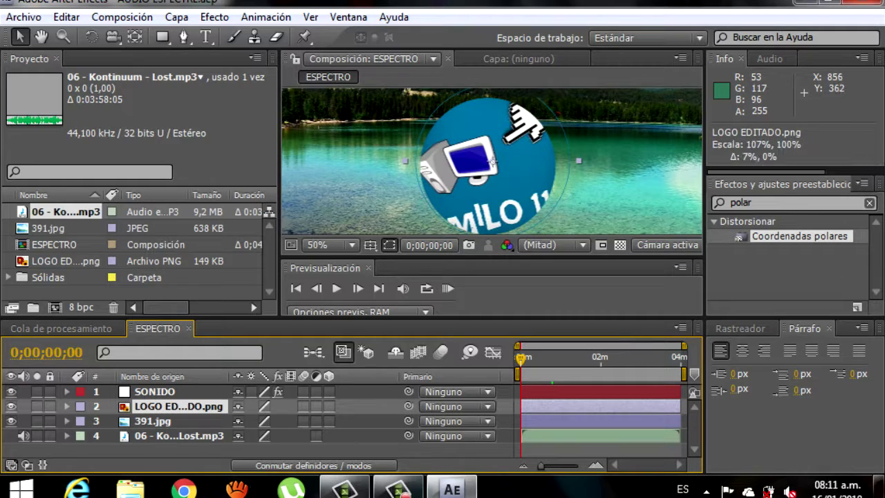
{"action": "left_click_drag", "start_coordinate": [492, 161], "coordinate": [497, 164]}
{"action": "key", "text": "comma"}
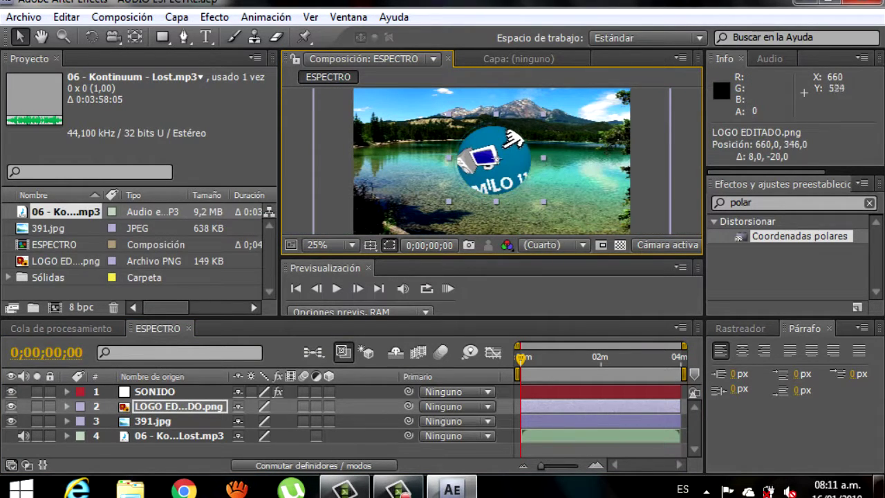
{"action": "left_click", "coordinate": [530, 219]}
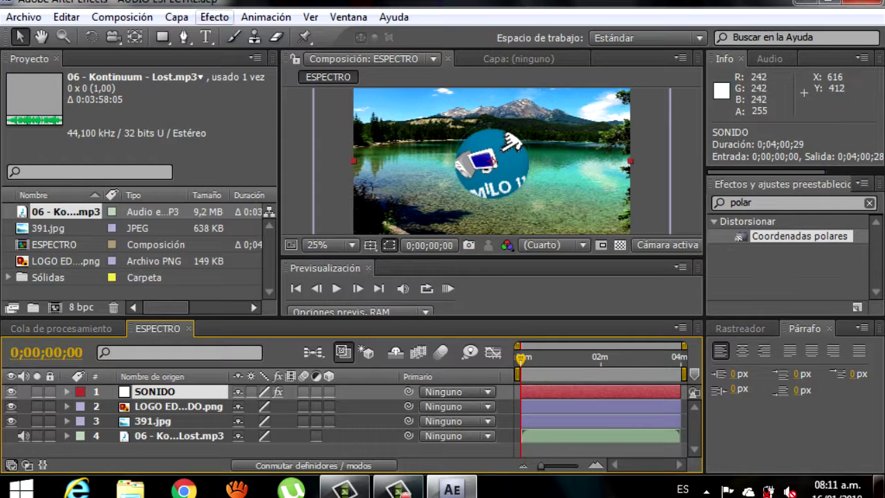
Drag the Espectro de audio Punto final from 1152, 360 up to 1094, 277
{"action": "left_click", "coordinate": [214, 16]}
{"action": "left_click", "coordinate": [256, 36]}
{"action": "scroll", "coordinate": [159, 187], "scroll_direction": "up", "scroll_amount": 10}
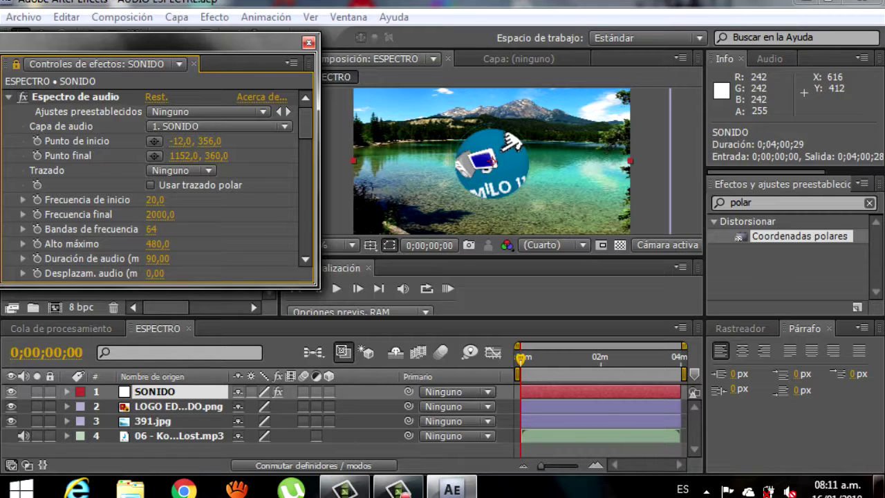
{"action": "mouse_move", "coordinate": [629, 161]}
{"action": "left_mouse_down"}
{"action": "mouse_move", "coordinate": [591, 161]}
{"action": "mouse_move", "coordinate": [590, 143]}
{"action": "left_mouse_up"}
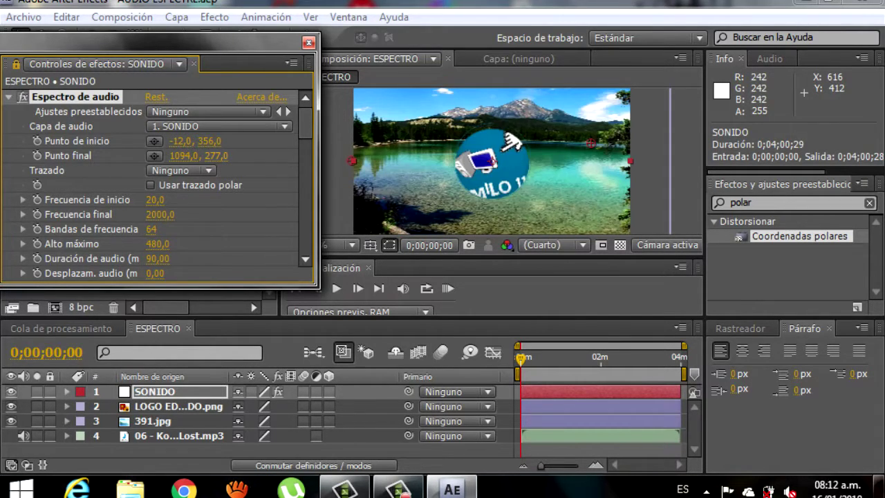
{"action": "left_click_drag", "start_coordinate": [591, 143], "coordinate": [590, 102]}
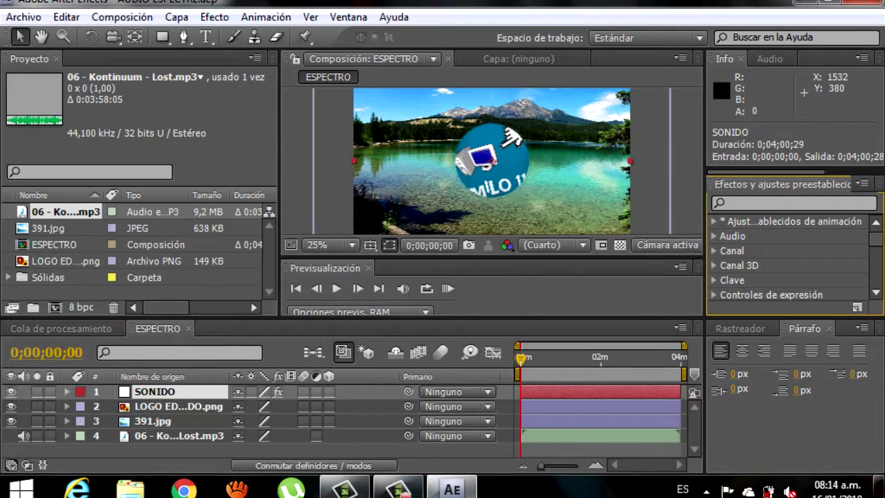
Find Espejo by searching 'espe' and apply it to the SONIDO layer
{"action": "left_click", "coordinate": [788, 203]}
{"action": "type", "text": "es"}
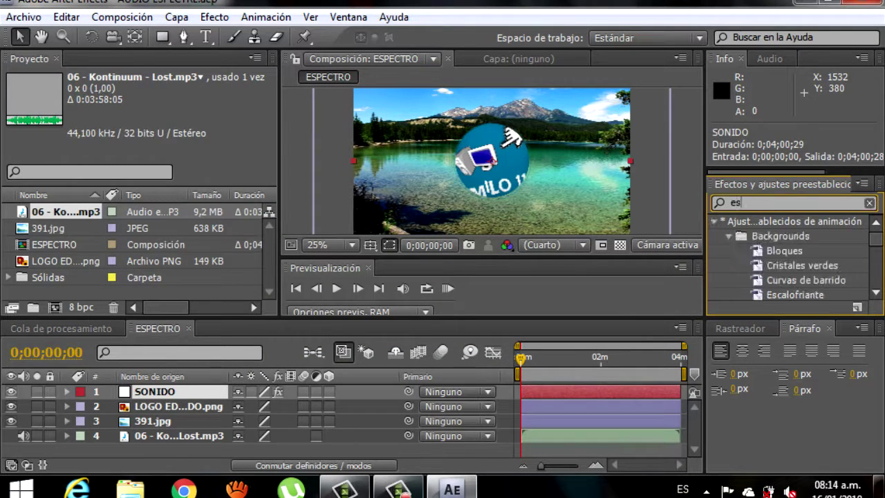
{"action": "type", "text": "pe"}
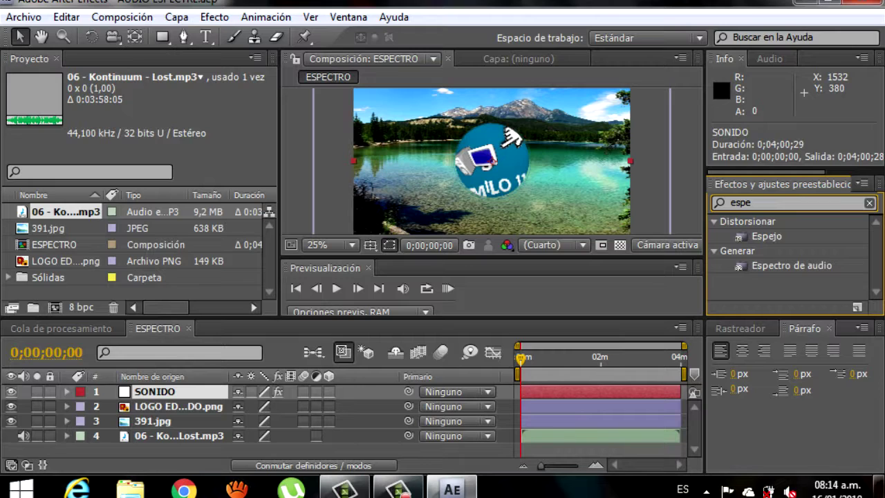
{"action": "left_click", "coordinate": [765, 236]}
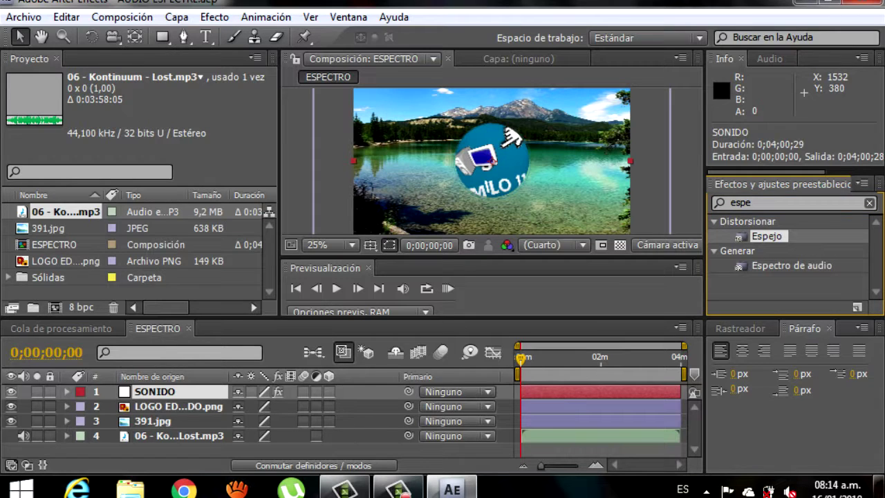
{"action": "mouse_move", "coordinate": [766, 236]}
{"action": "left_mouse_down"}
{"action": "mouse_move", "coordinate": [201, 416]}
{"action": "mouse_move", "coordinate": [159, 392]}
{"action": "left_mouse_up"}
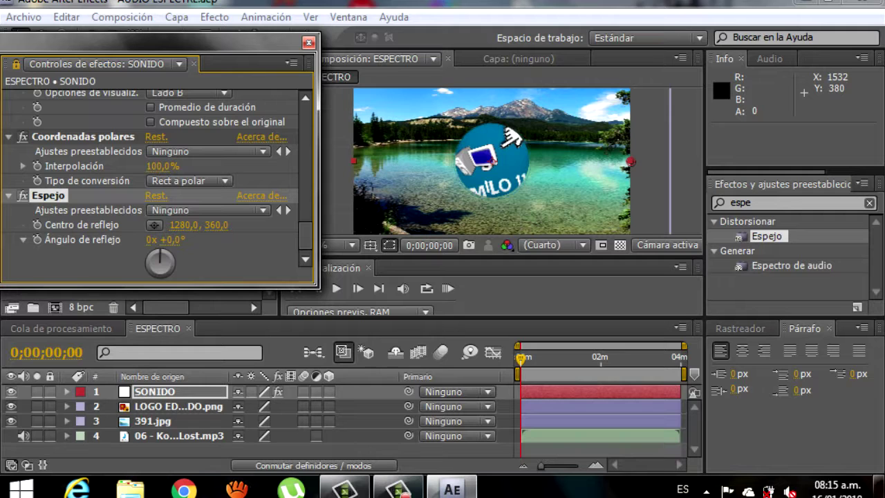
Set Espejo's Centro de reflejo to the frame centre at 636, 360
{"action": "left_click", "coordinate": [154, 225]}
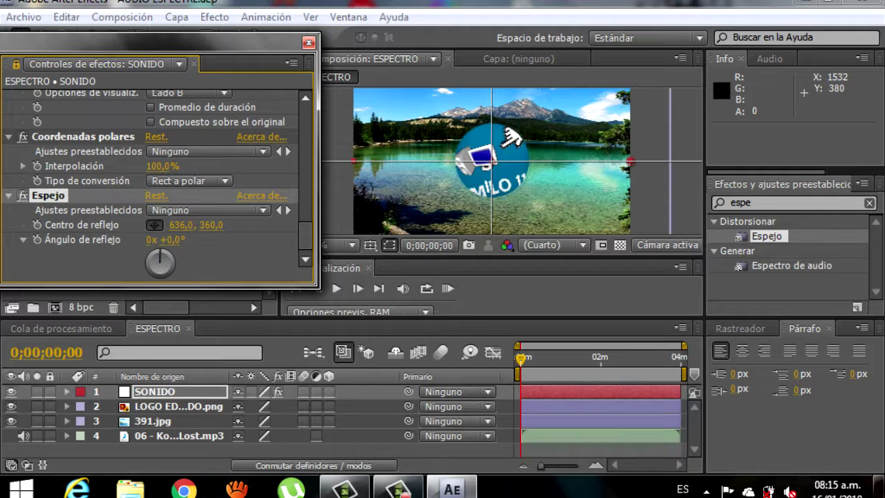
{"action": "left_click", "coordinate": [492, 162]}
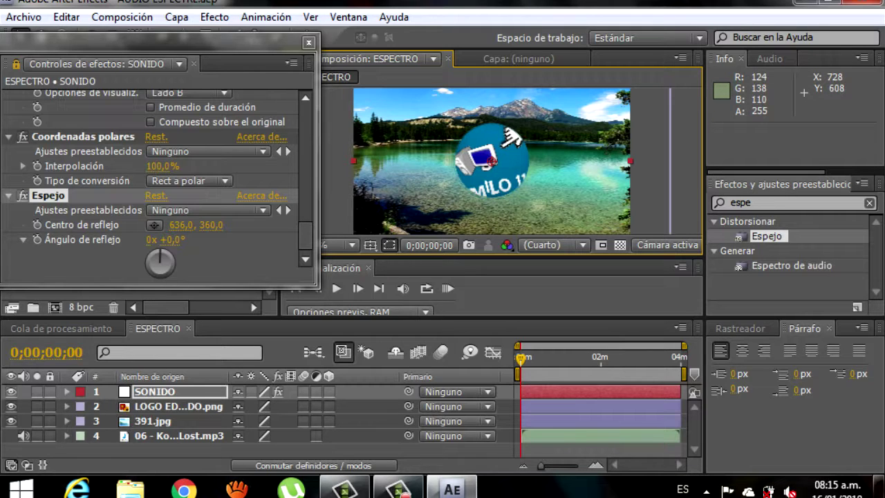
{"action": "left_click", "coordinate": [572, 358]}
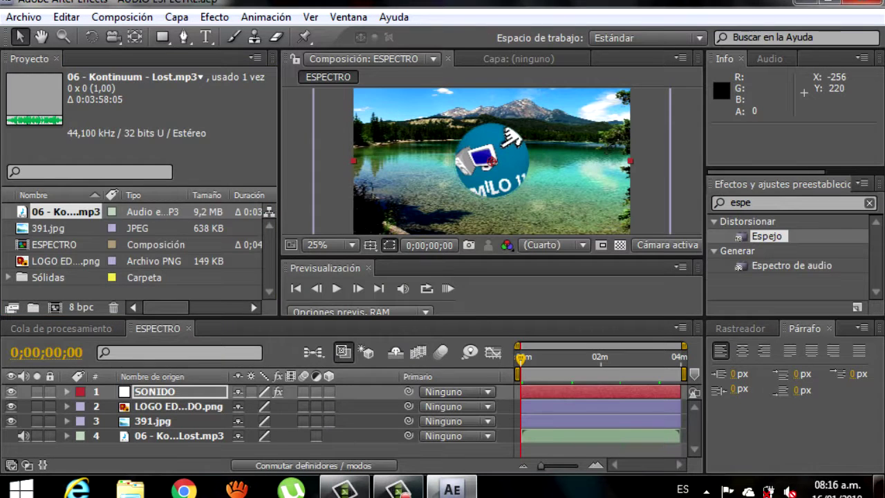
Create a 1280×720, 29.97 fps composition named 'shake' and add ESPECTRO to it as a layer
{"action": "right_click", "coordinate": [84, 295]}
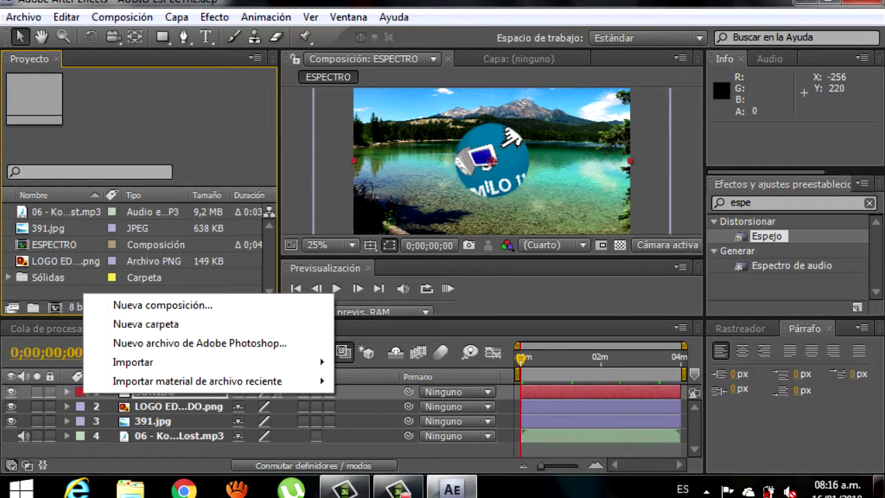
{"action": "left_click", "coordinate": [162, 304]}
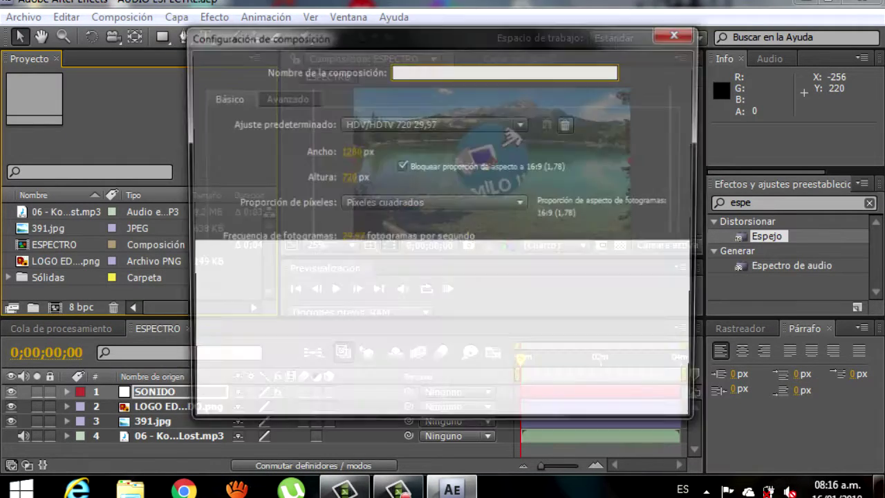
{"action": "type", "text": "shake"}
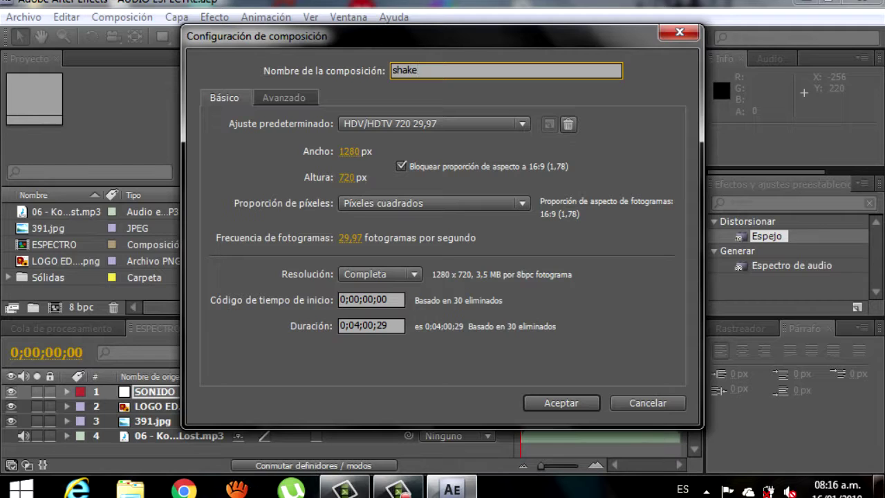
{"action": "key", "text": "Return"}
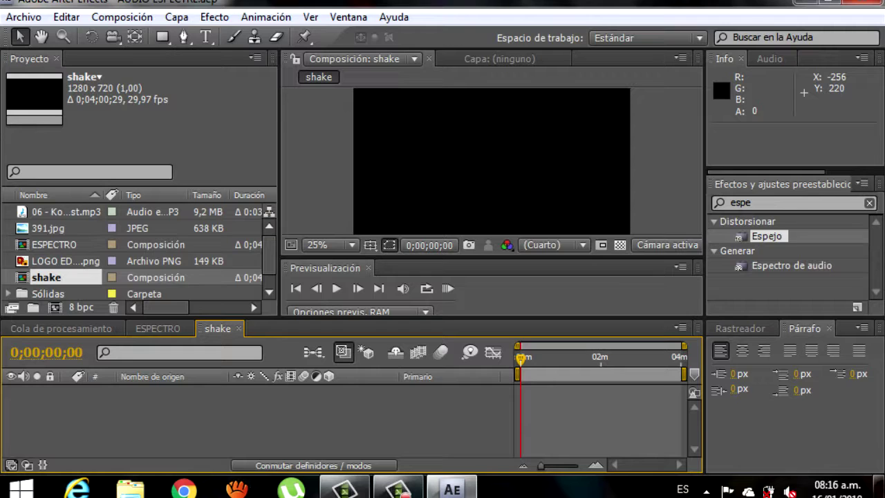
{"action": "left_click", "coordinate": [57, 244]}
{"action": "key", "text": "ctrl+slash"}
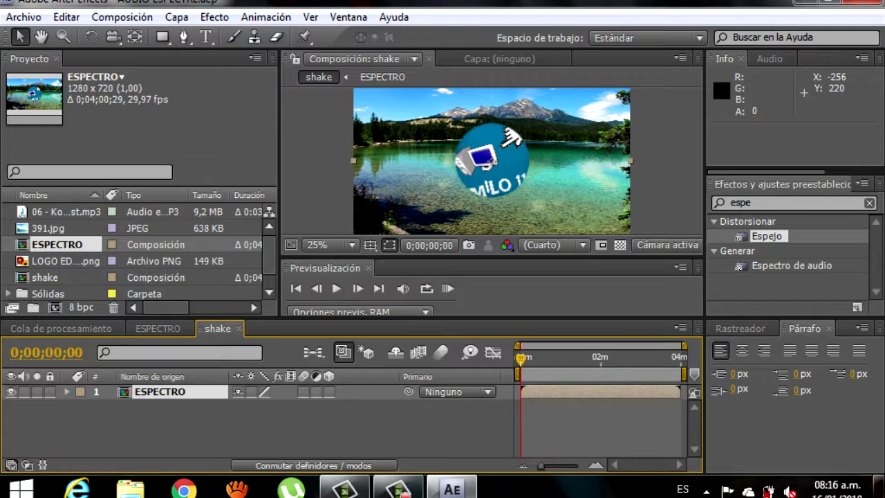
Place 06 - Kontinuum - Lost.mp3 in shake beneath the ESPECTRO layer
{"action": "left_click", "coordinate": [66, 212]}
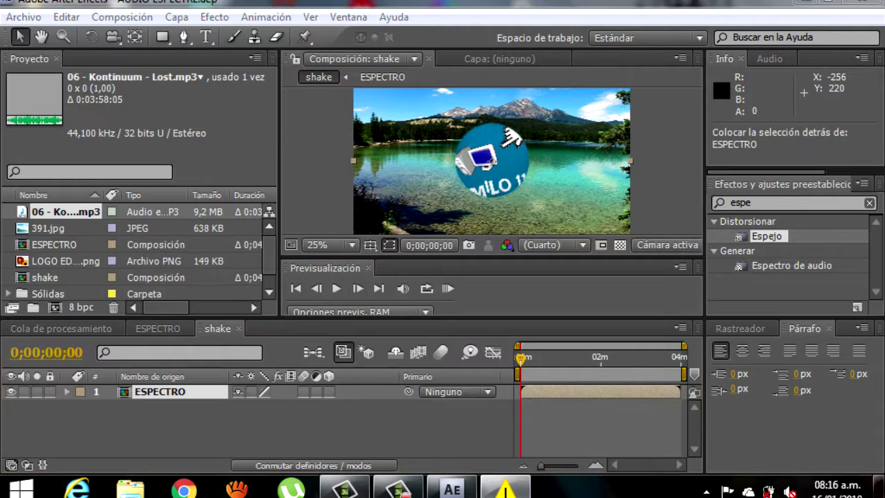
{"action": "left_click_drag", "start_coordinate": [66, 212], "coordinate": [159, 401]}
{"action": "left_click", "coordinate": [648, 38]}
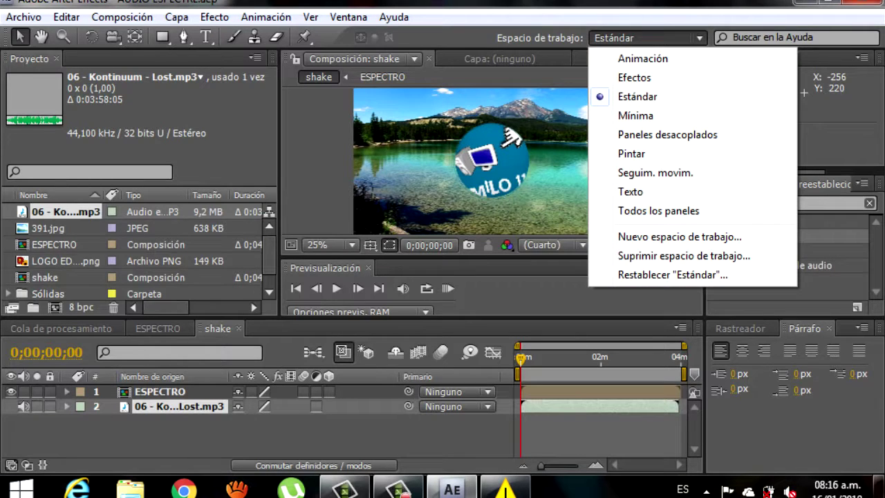
{"action": "key", "text": "Escape"}
{"action": "left_click", "coordinate": [160, 391]}
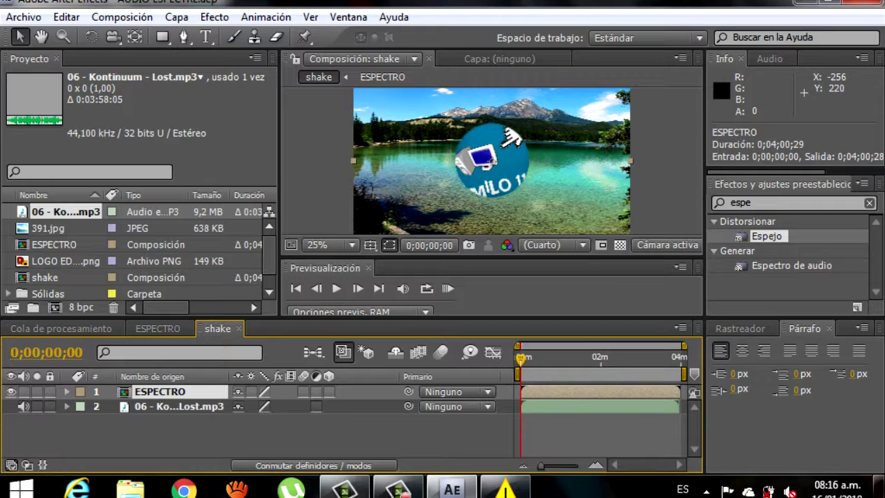
{"action": "left_click", "coordinate": [178, 407]}
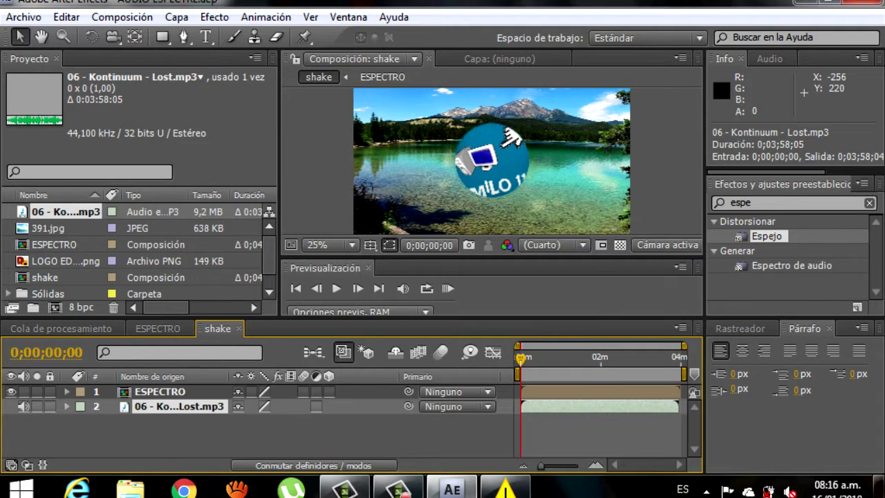
Convert the Kontinuum song layer to keyframes, generating the Amplitud de audio layer
{"action": "right_click", "coordinate": [181, 406]}
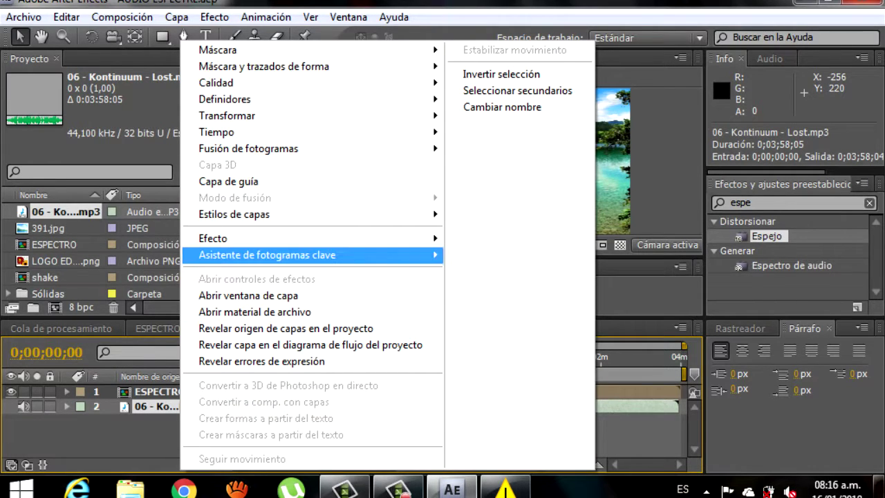
{"action": "mouse_move", "coordinate": [277, 254]}
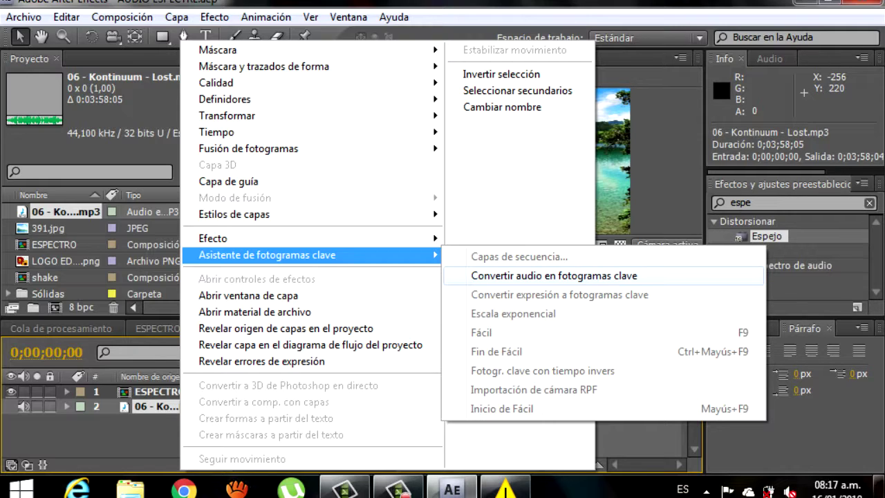
{"action": "left_click", "coordinate": [552, 275]}
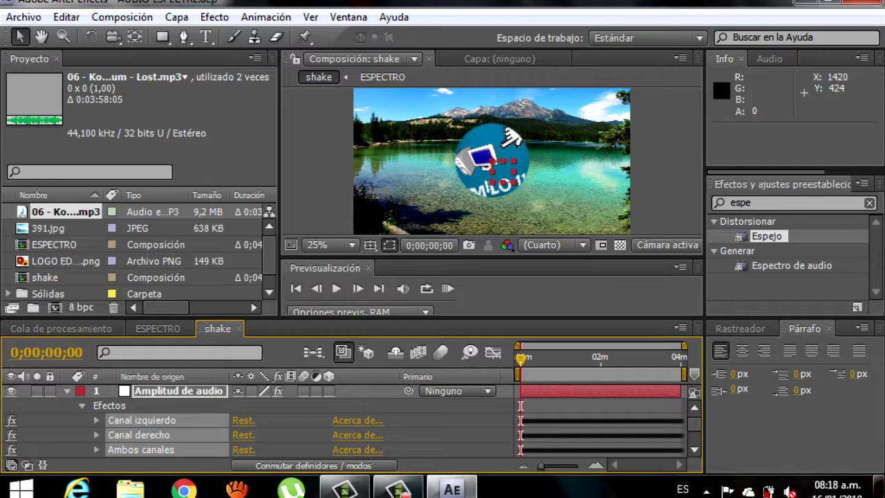
{"action": "left_click", "coordinate": [693, 449]}
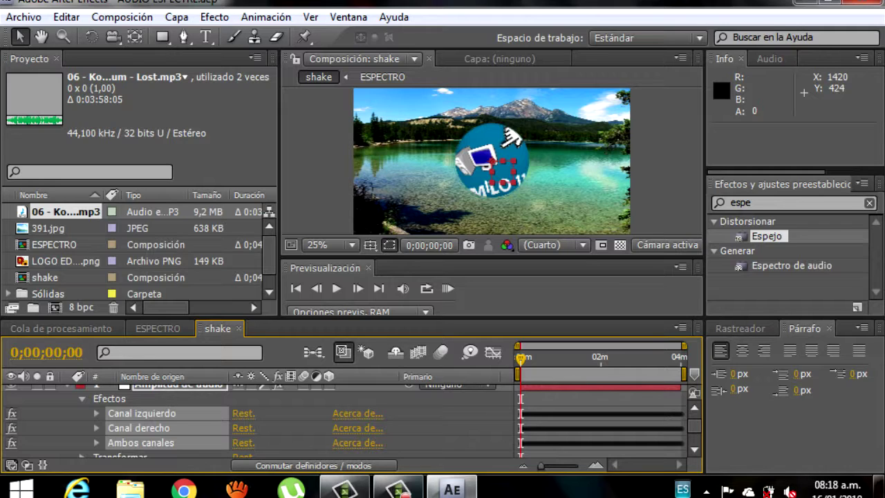
Pick-whip ESPECTRO's Escala expression to Amplitud de audio's Ambos canales slider and commit it
{"action": "key", "text": "u"}
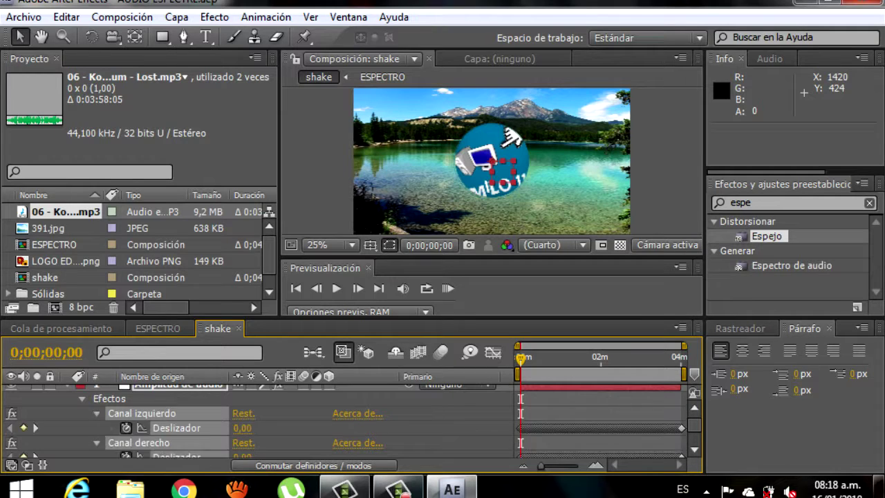
{"action": "scroll", "coordinate": [345, 422], "scroll_direction": "down", "scroll_amount": 2}
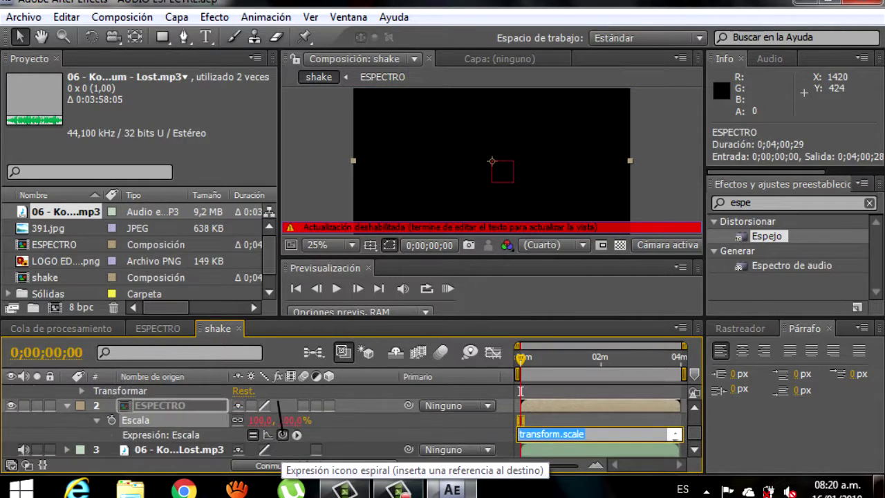
{"action": "left_click_drag", "start_coordinate": [277, 387], "coordinate": [291, 397]}
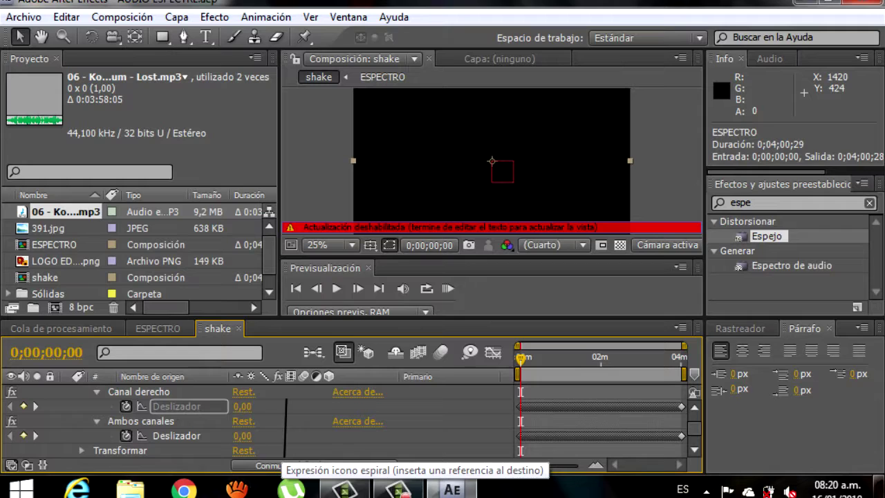
{"action": "left_click_drag", "start_coordinate": [288, 458], "coordinate": [188, 415]}
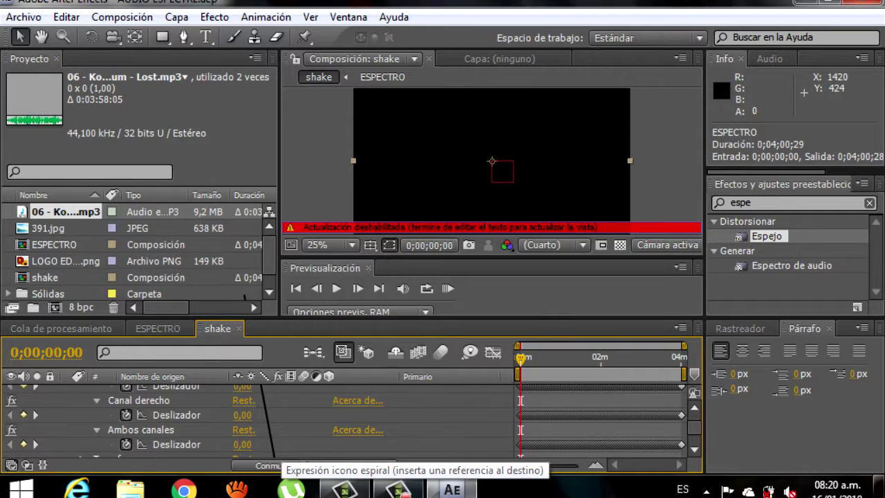
{"action": "left_click_drag", "start_coordinate": [288, 417], "coordinate": [244, 297]}
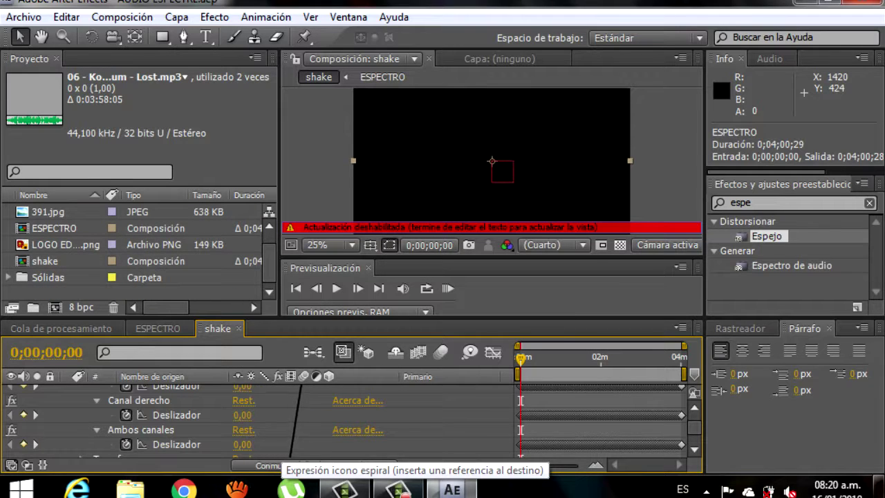
{"action": "mouse_move", "coordinate": [244, 298]}
{"action": "left_mouse_down"}
{"action": "mouse_move", "coordinate": [183, 415]}
{"action": "mouse_move", "coordinate": [186, 440]}
{"action": "left_mouse_up"}
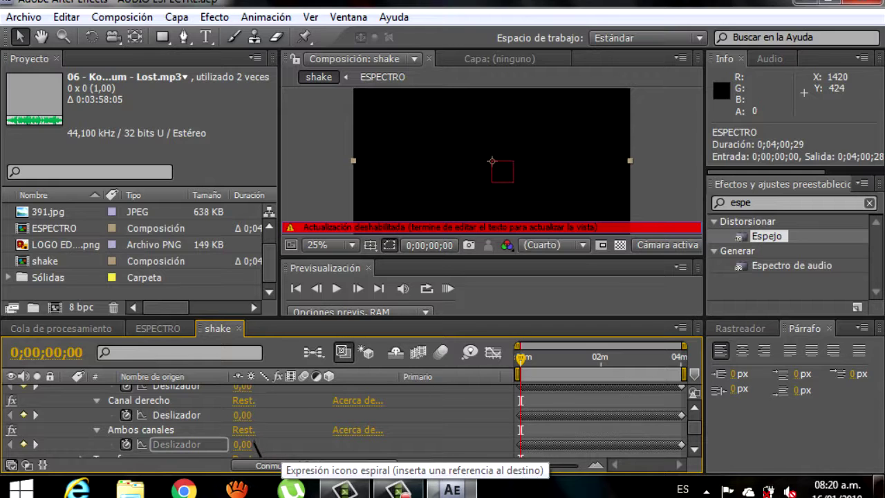
{"action": "left_click_drag", "start_coordinate": [256, 448], "coordinate": [208, 435]}
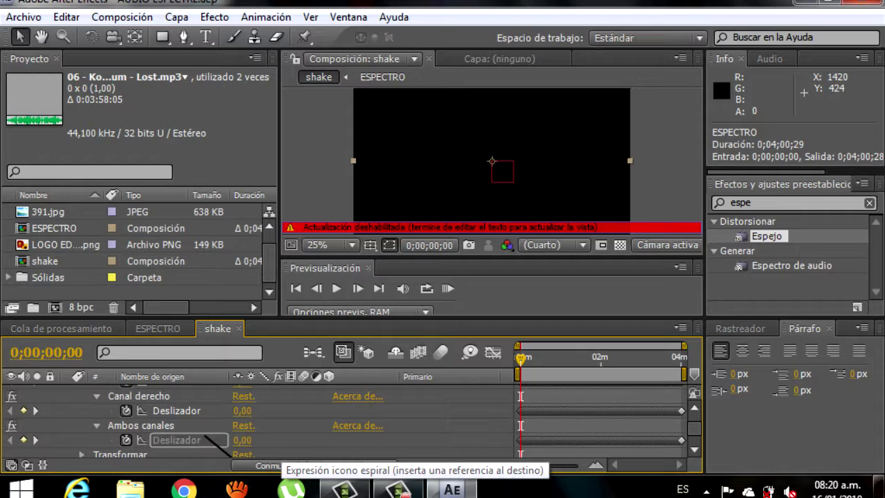
{"action": "left_click_drag", "start_coordinate": [211, 436], "coordinate": [208, 438]}
{"action": "key", "text": "KP_Enter"}
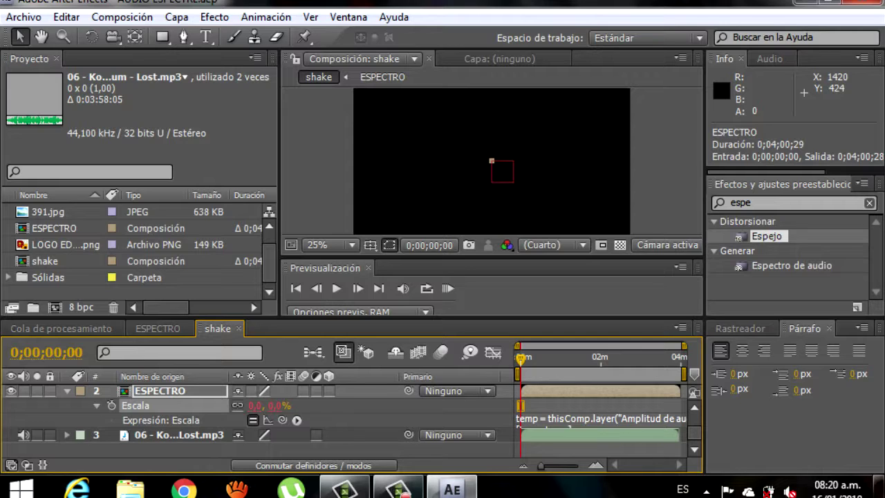
{"action": "left_click", "coordinate": [595, 418]}
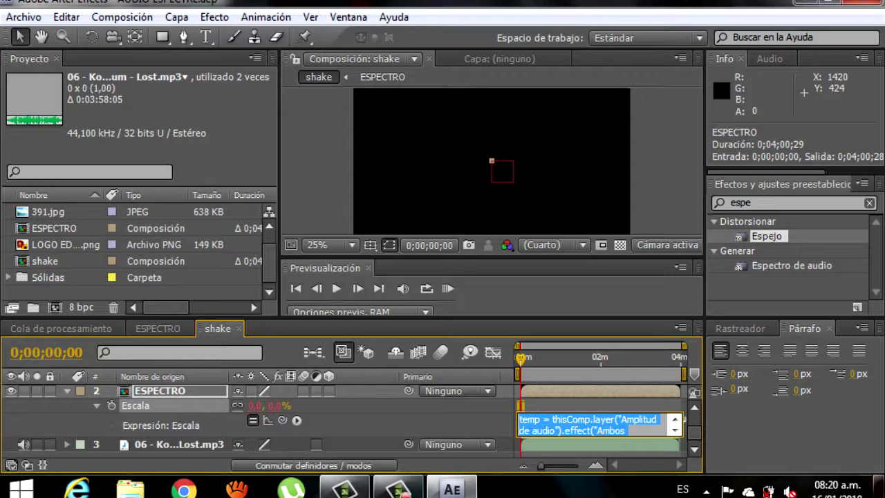
{"action": "type", "text": "[temp, temp]"}
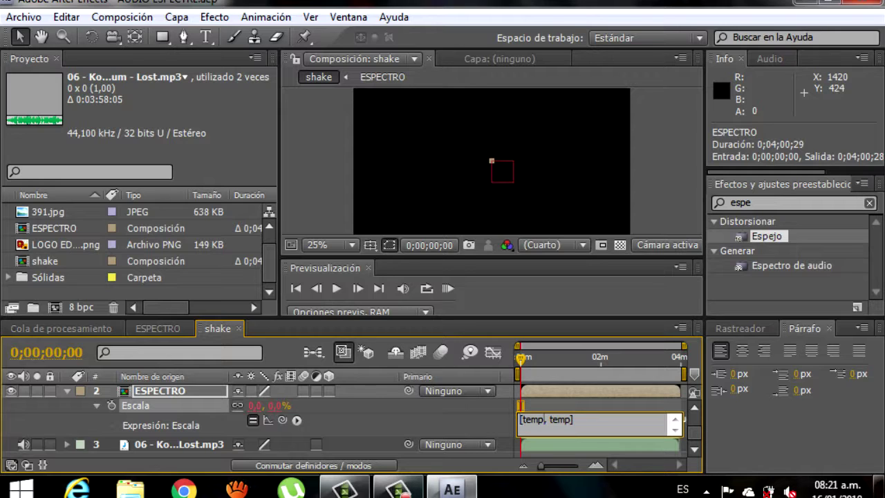
{"action": "type", "text": "+70"}
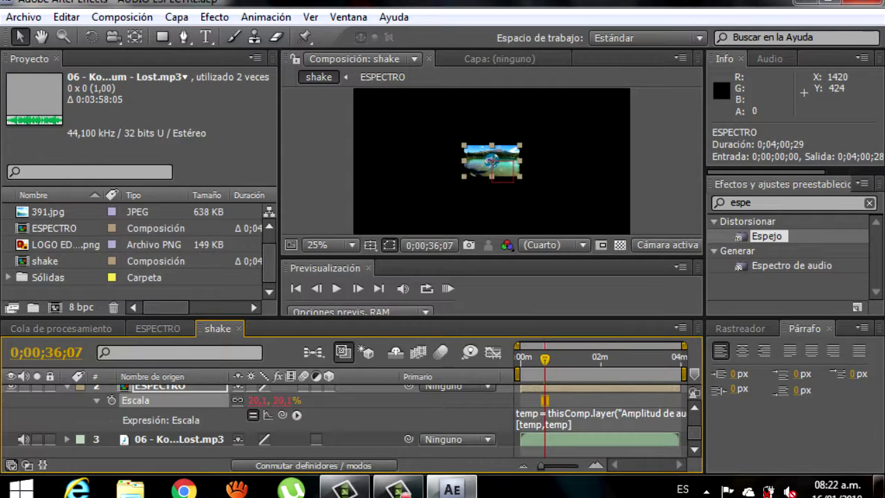
{"action": "left_click", "coordinate": [580, 359]}
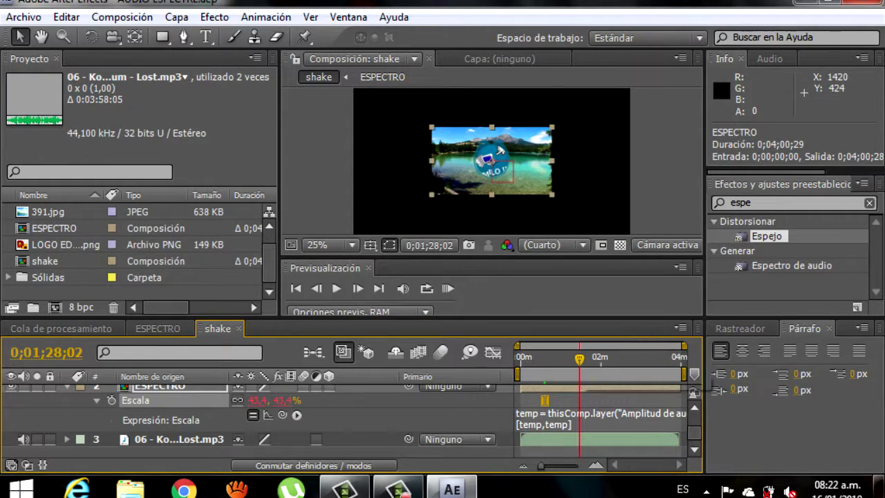
{"action": "left_click", "coordinate": [613, 358]}
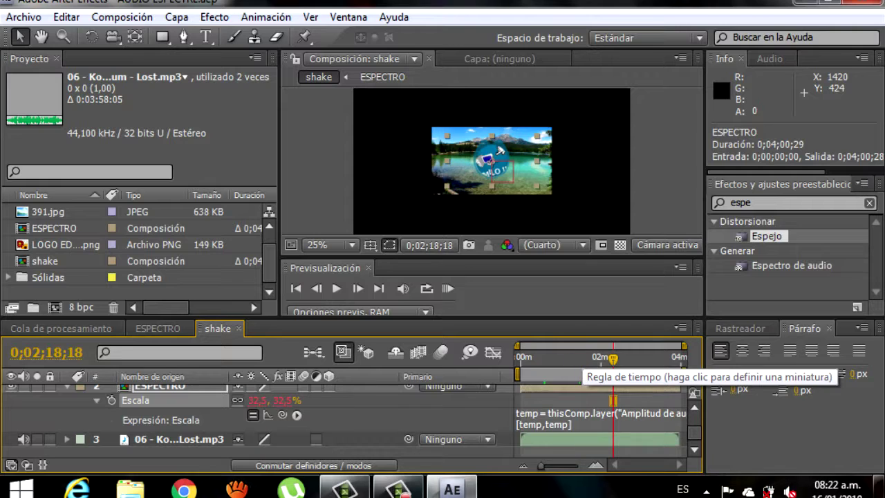
{"action": "left_click", "coordinate": [634, 358]}
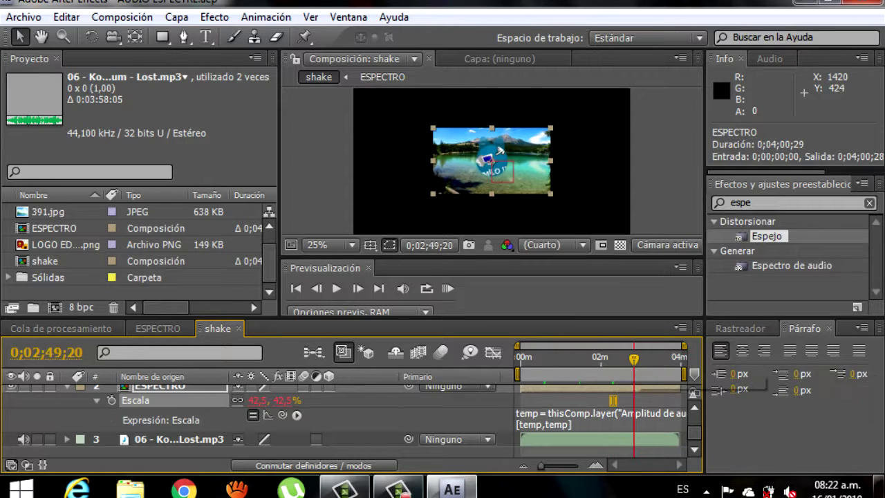
{"action": "left_click", "coordinate": [660, 359]}
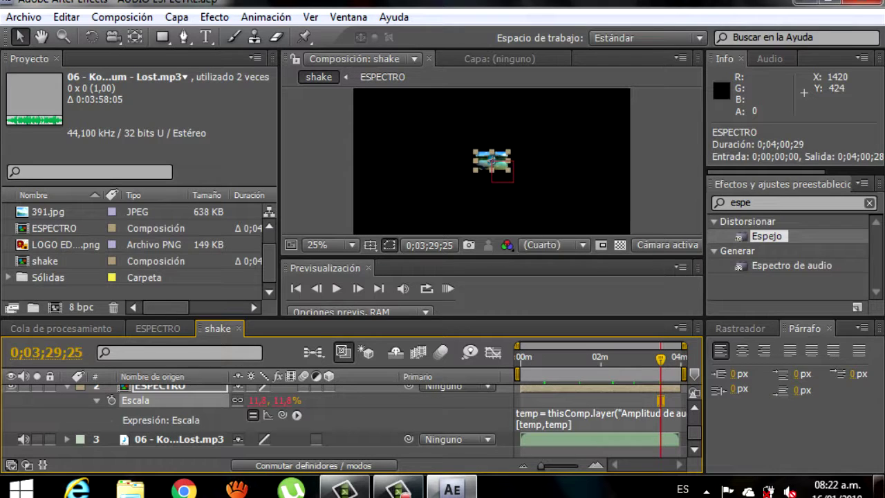
{"action": "left_click", "coordinate": [524, 359]}
{"action": "left_click_drag", "start_coordinate": [523, 359], "coordinate": [520, 358]}
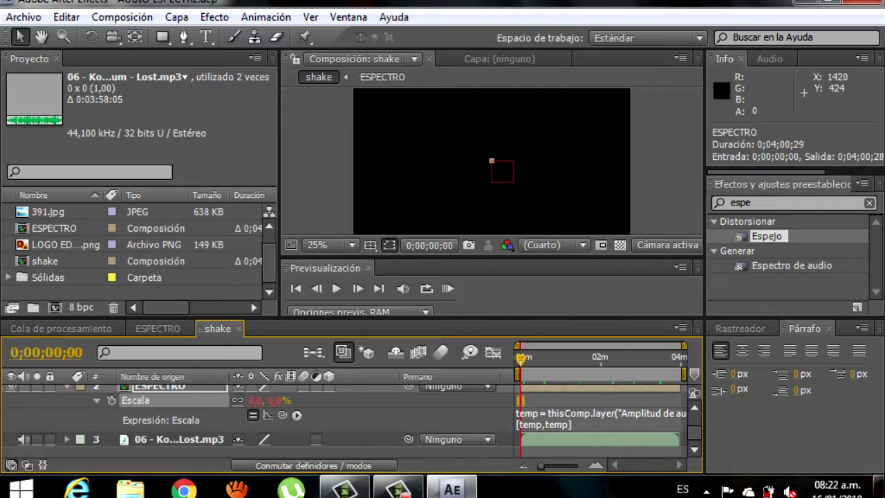
{"action": "double_click", "coordinate": [54, 228]}
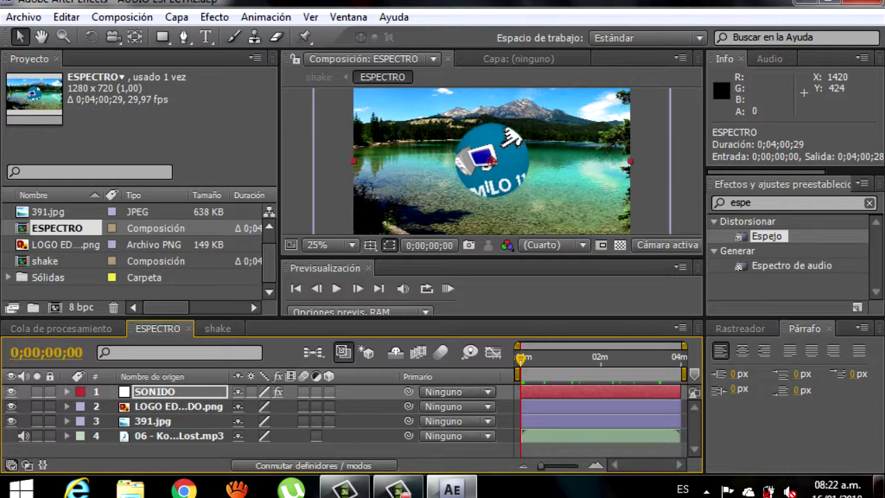
Turn off visibility of the 391.jpg lake background layer in ESPECTRO
{"action": "left_click", "coordinate": [11, 421]}
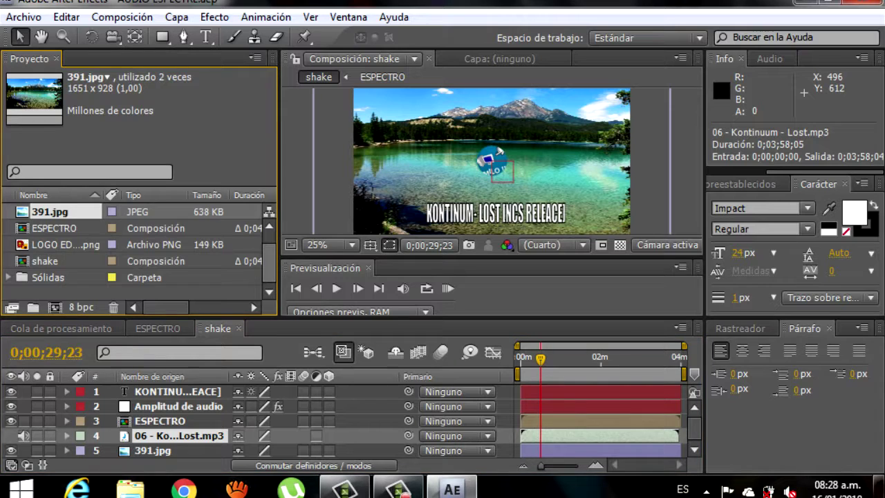
{"action": "scroll", "coordinate": [138, 249], "scroll_direction": "up", "scroll_amount": 1}
{"action": "left_click", "coordinate": [65, 212]}
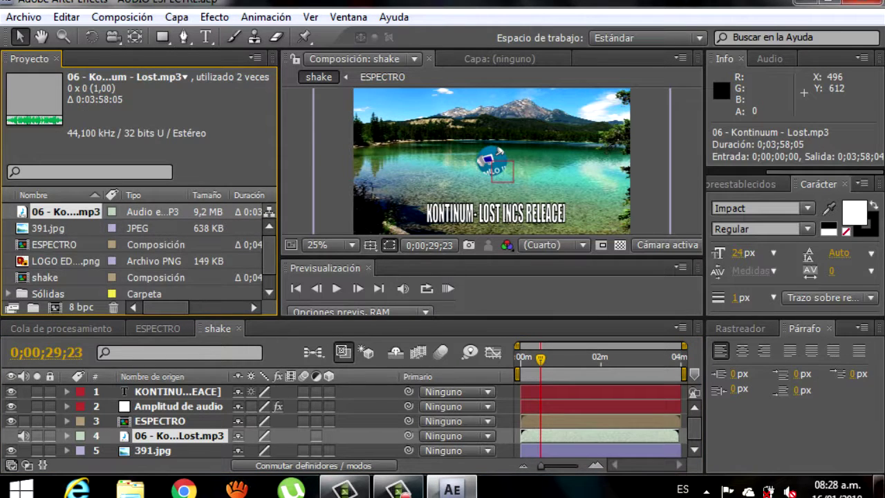
{"action": "right_click", "coordinate": [84, 213]}
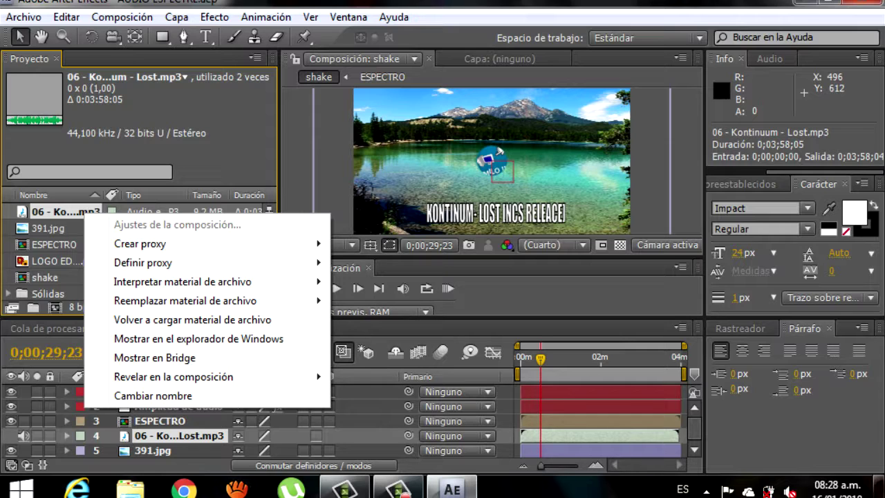
{"action": "key", "text": "Escape"}
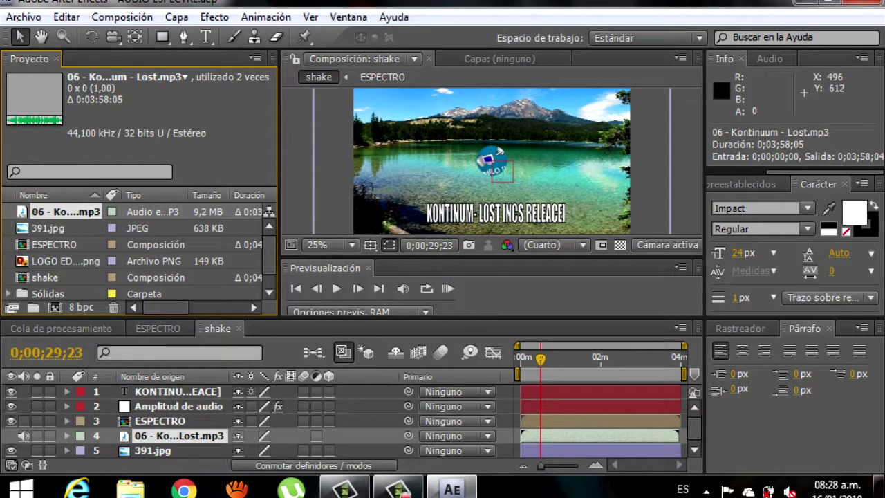